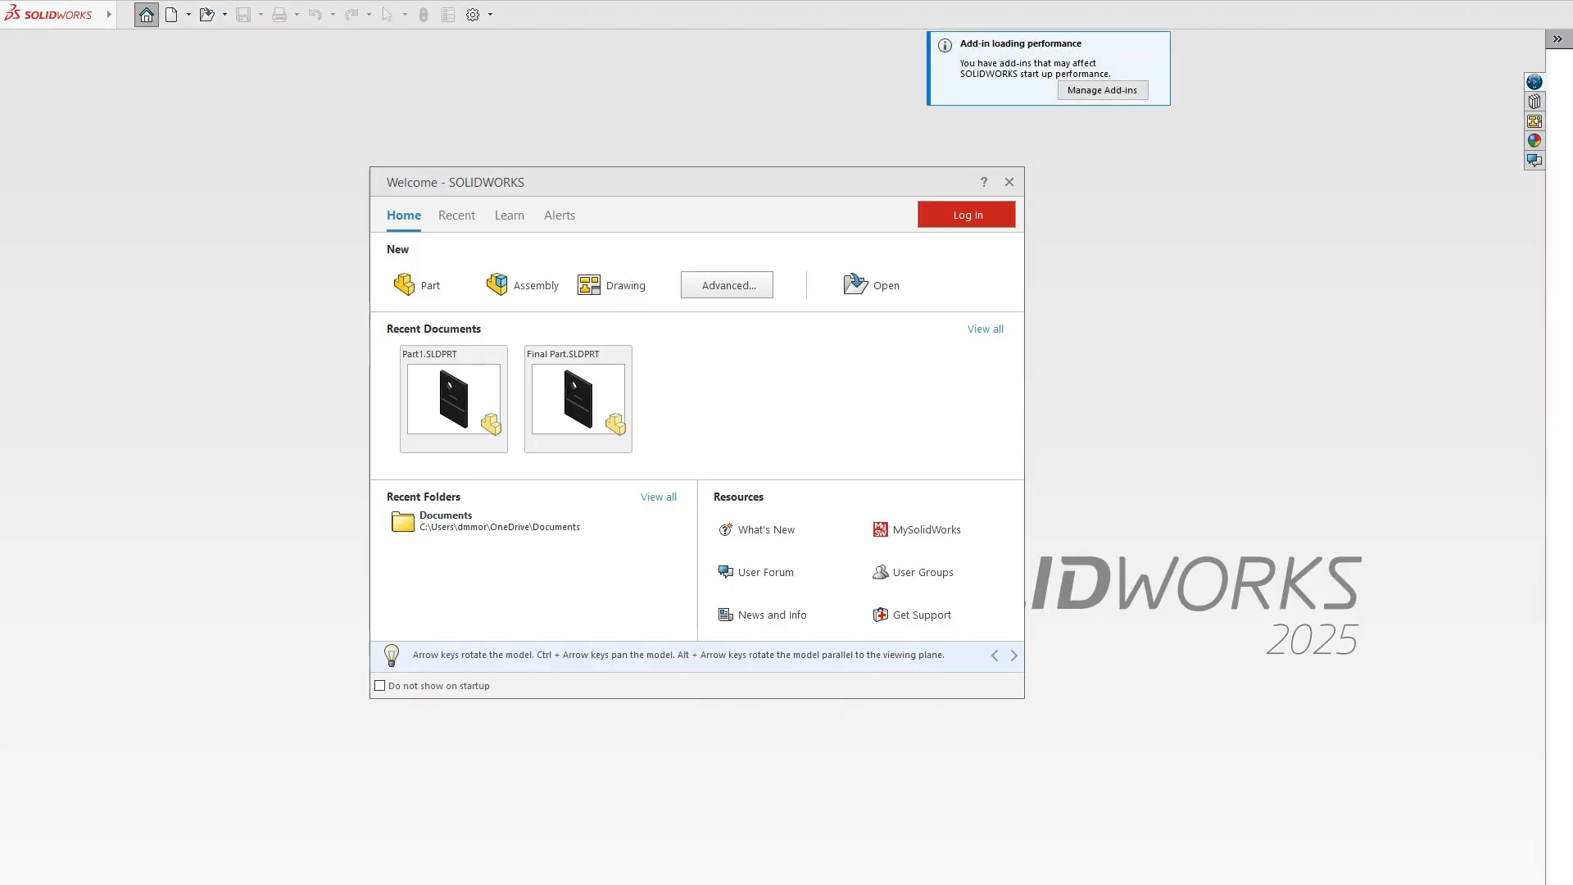
- Dismiss the welcome and login windows and create a new part document
{"action": "key", "text": "Escape"}
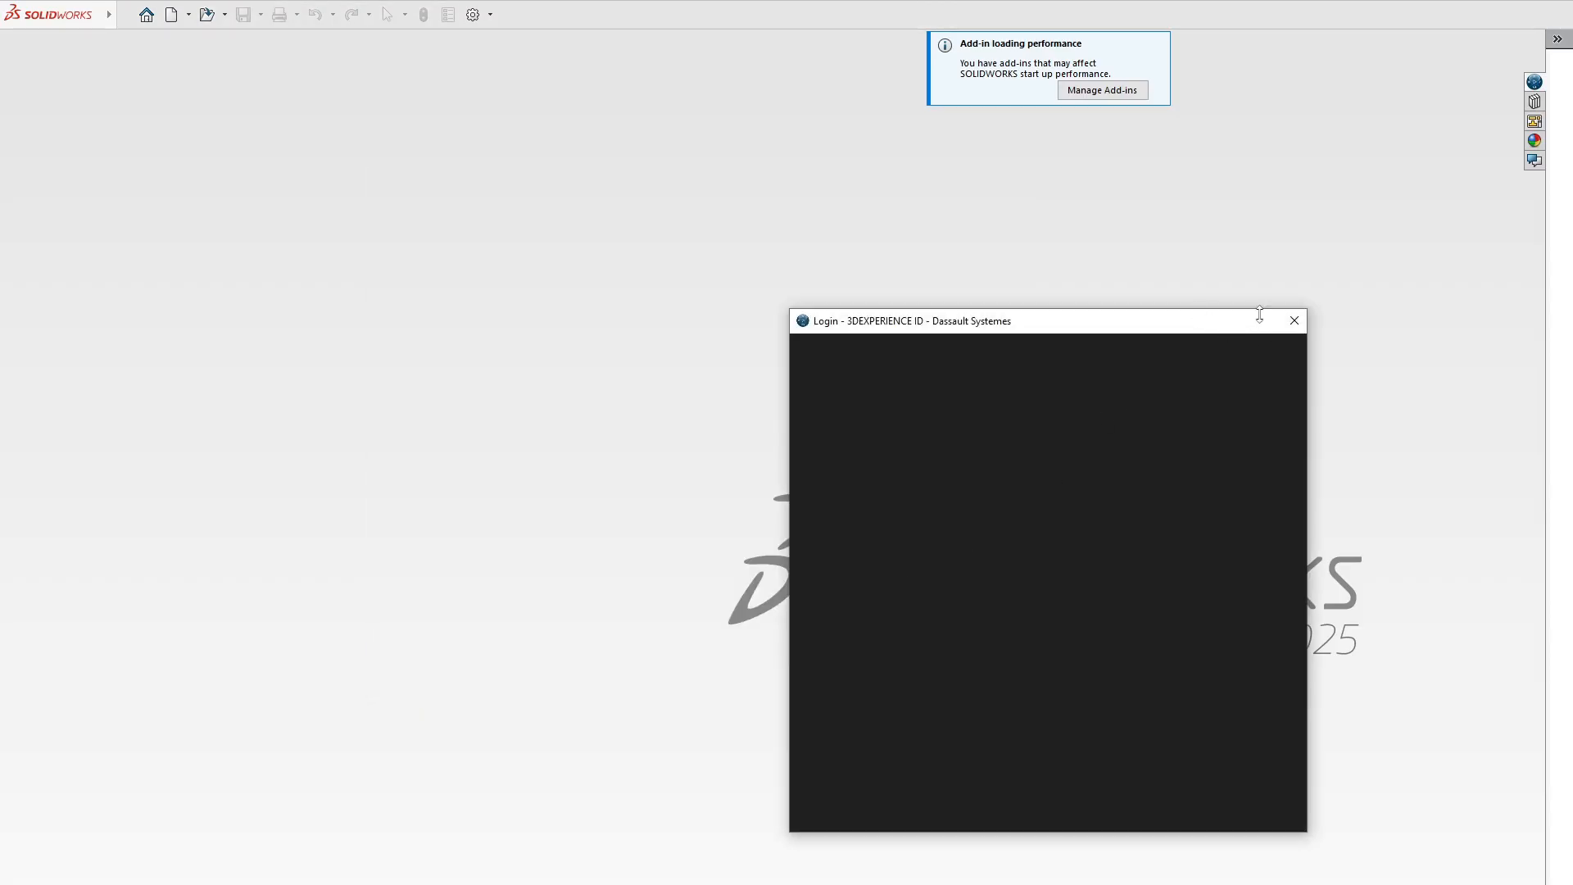
{"action": "left_click", "coordinate": [1294, 321]}
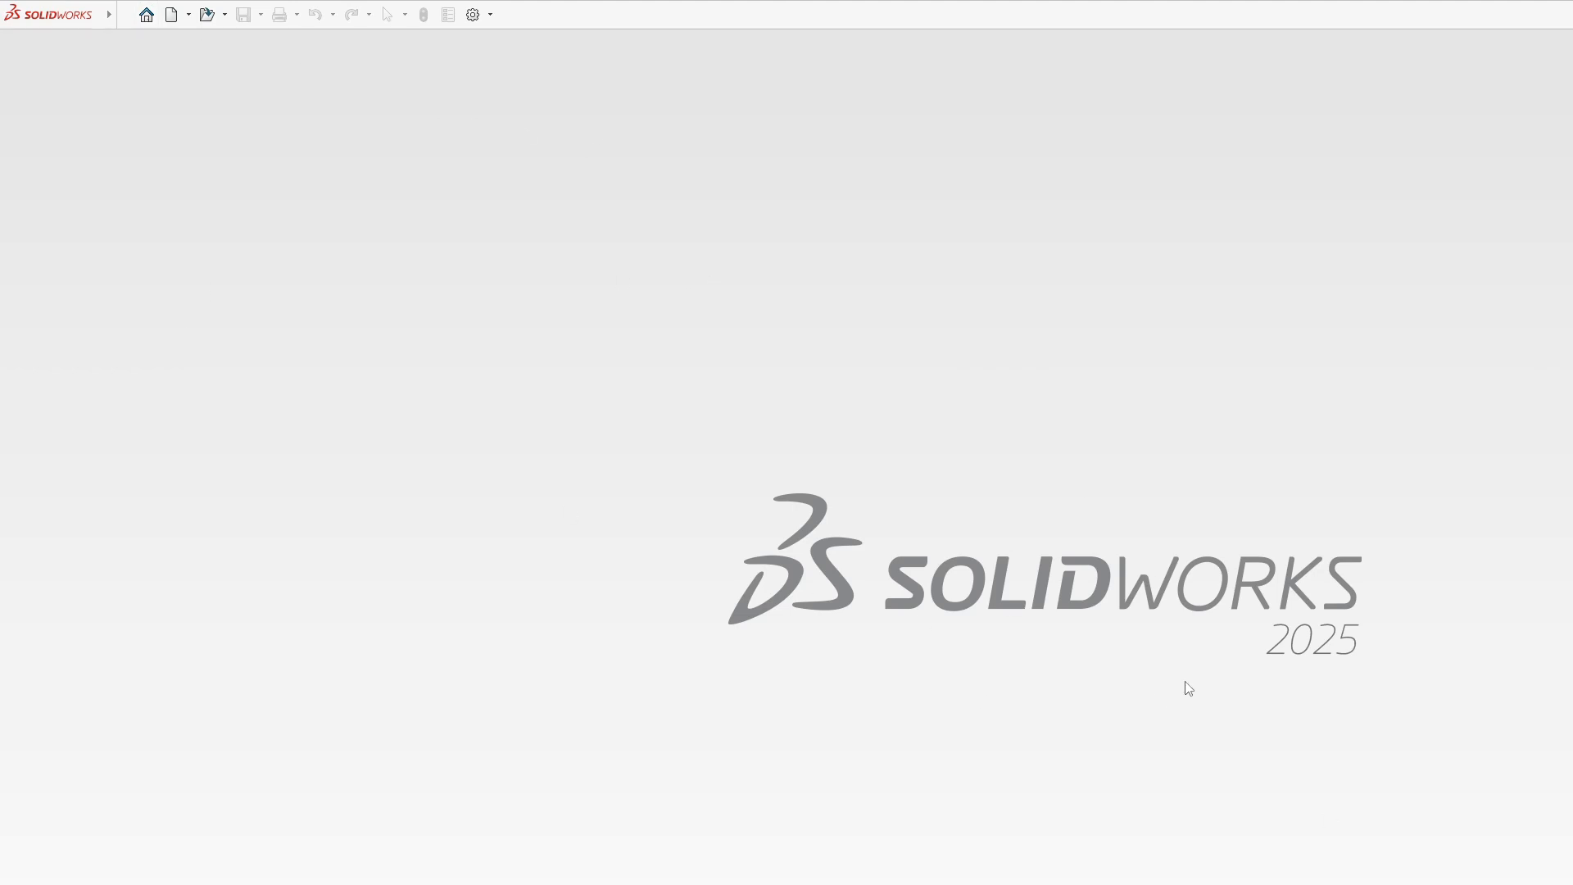
{"action": "left_click", "coordinate": [178, 20]}
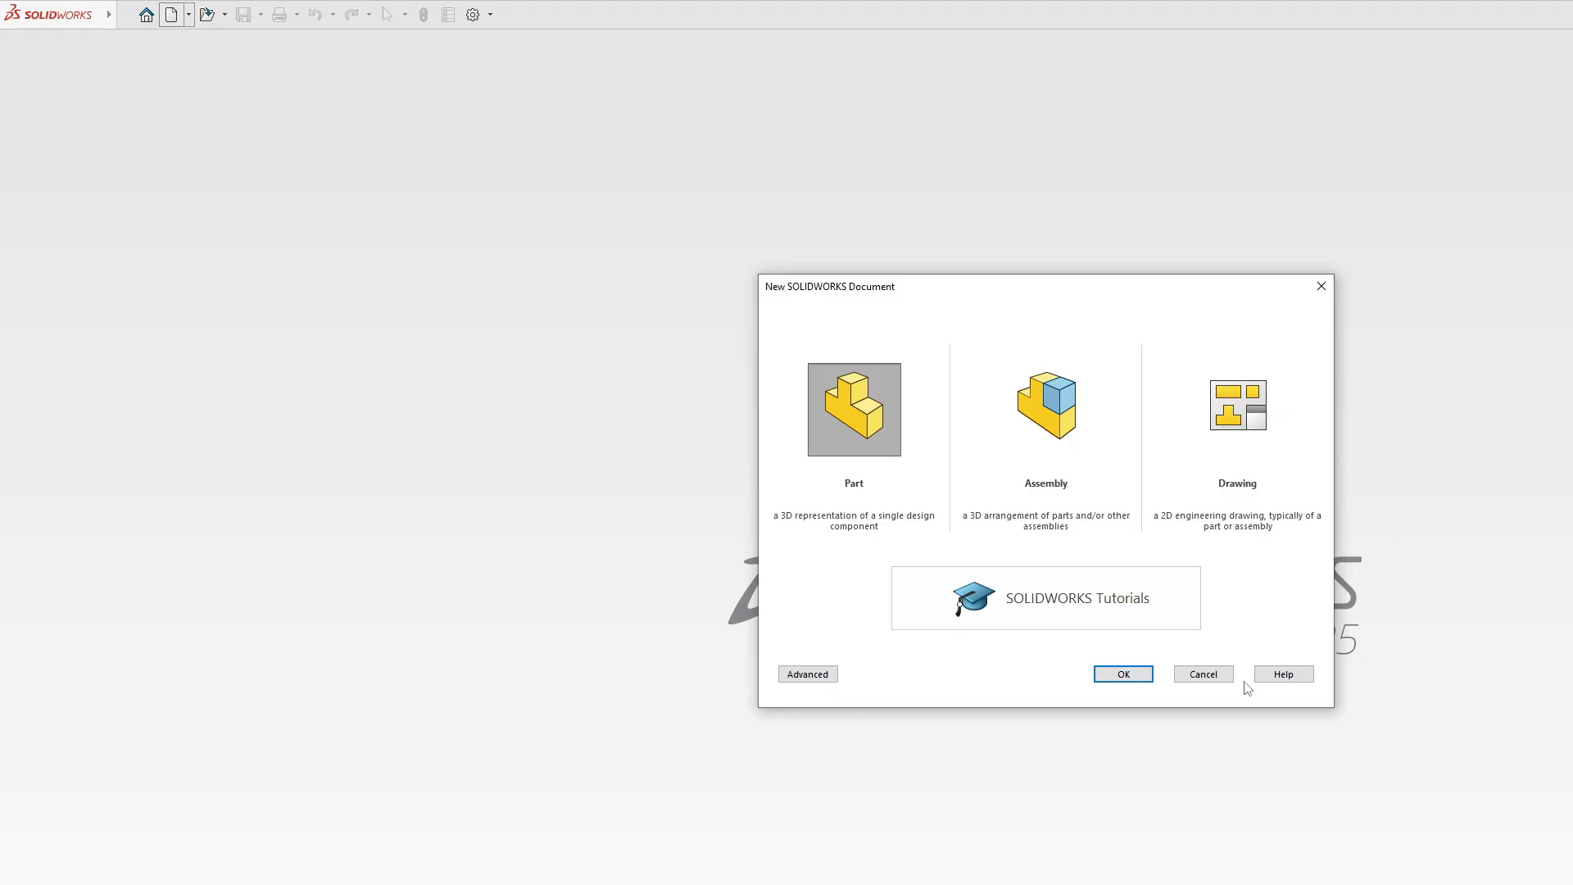
{"action": "left_click", "coordinate": [1204, 674]}
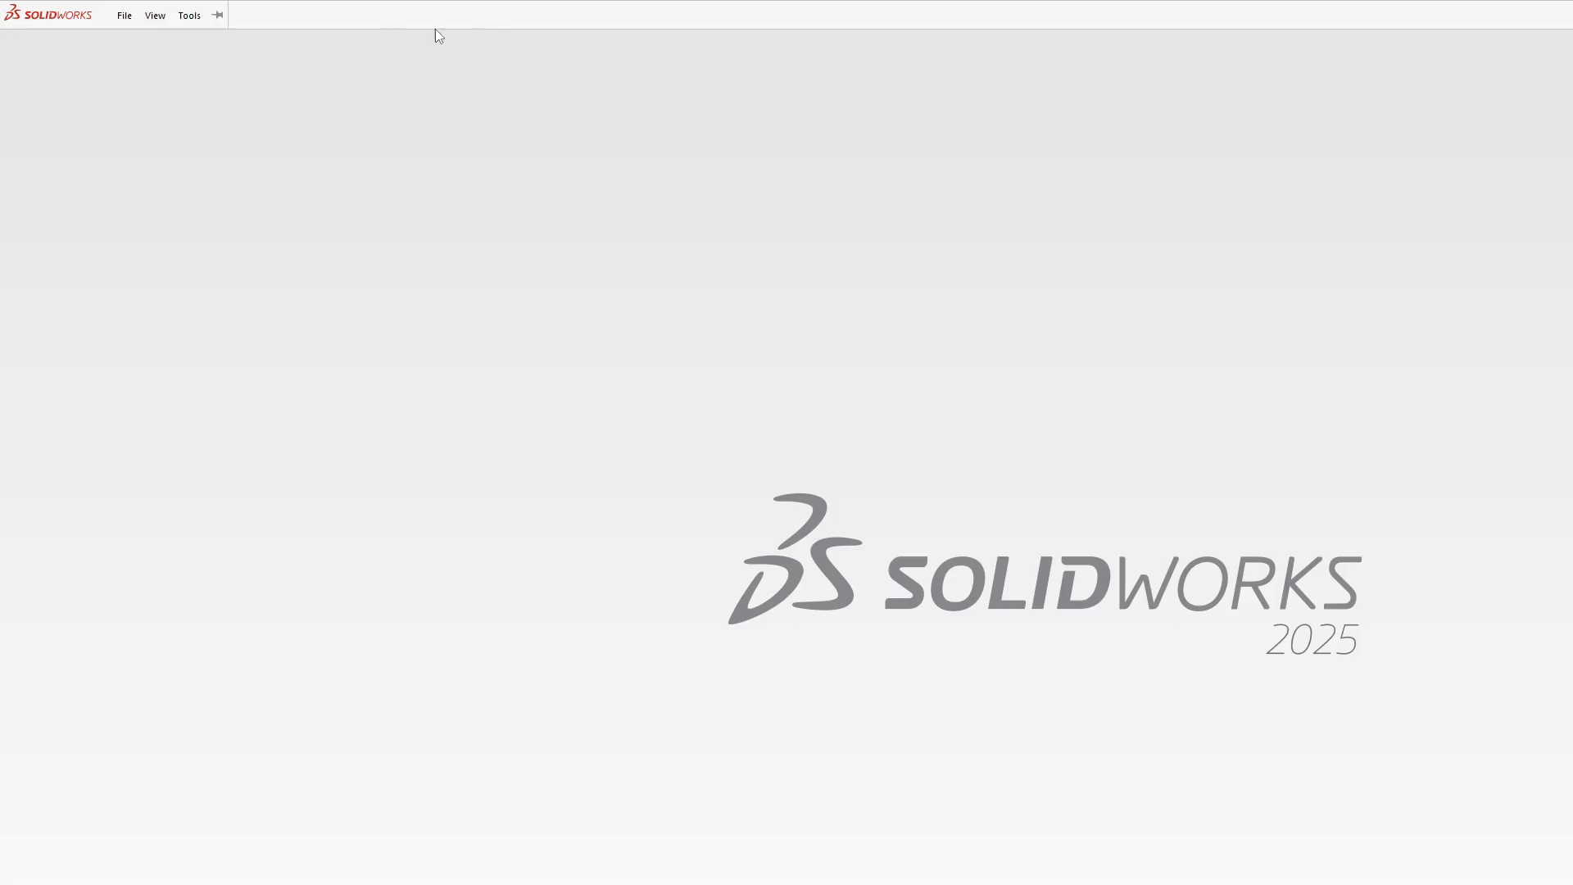
{"action": "left_click", "coordinate": [188, 16]}
{"action": "left_click", "coordinate": [196, 38]}
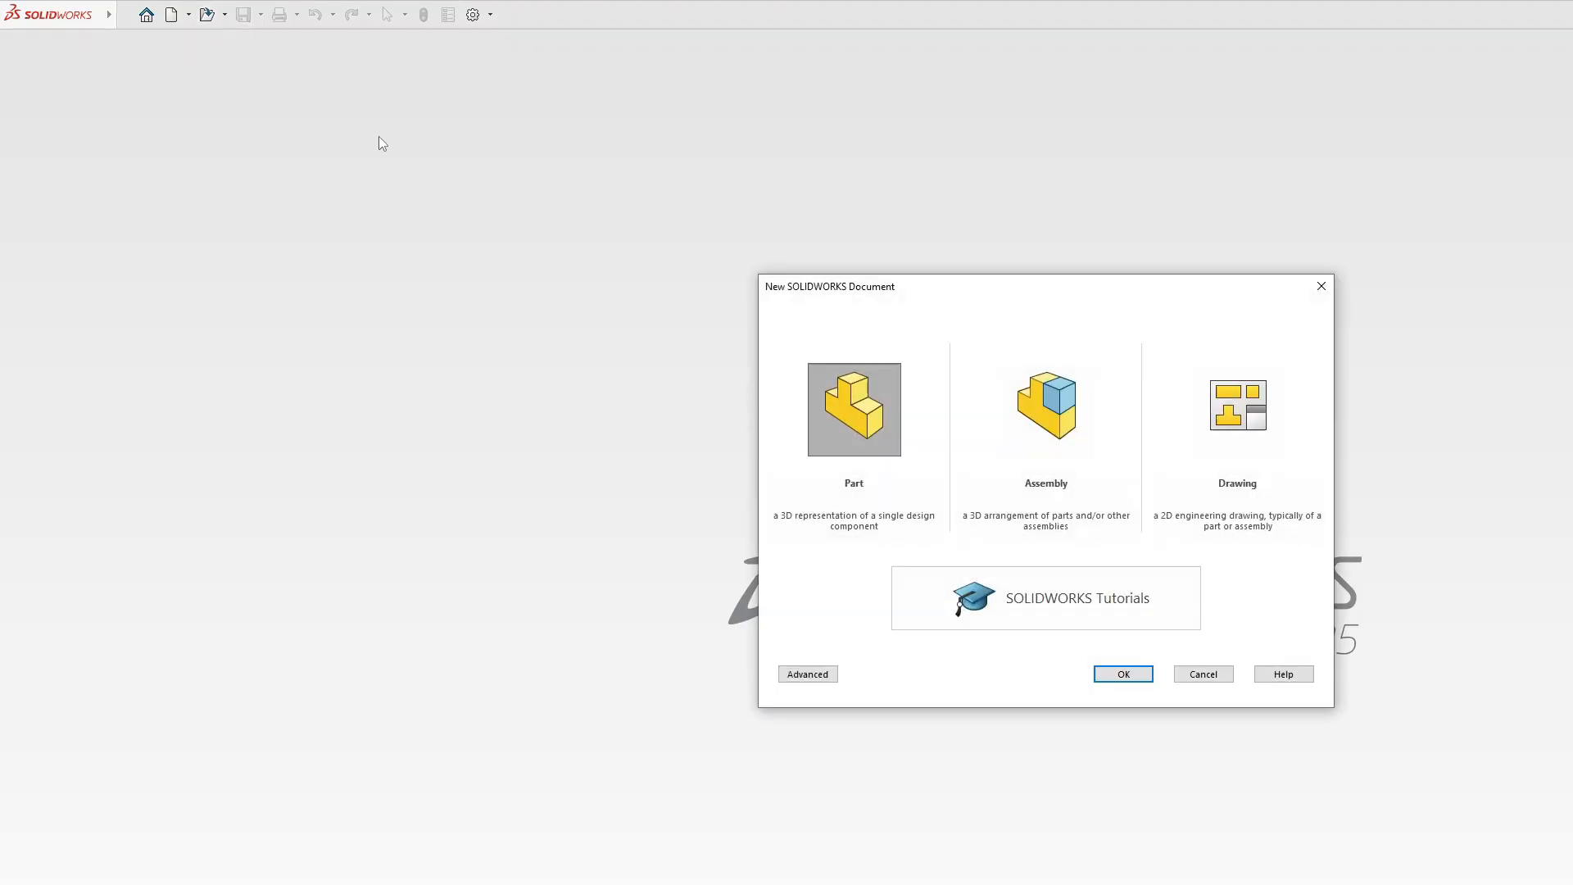
{"action": "left_click", "coordinate": [1139, 675]}
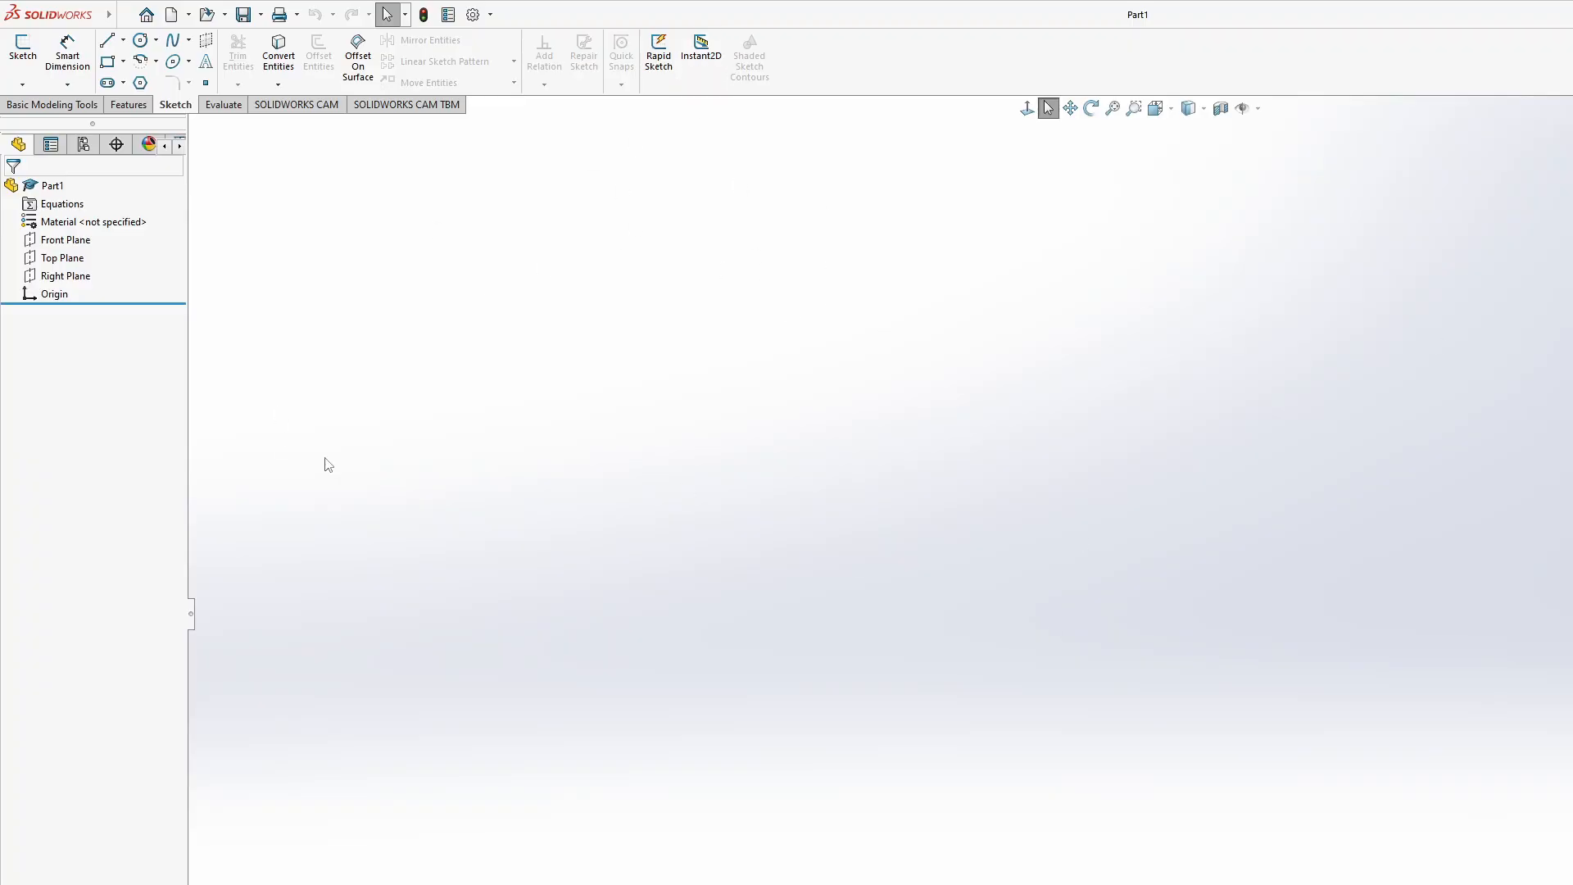
- Look through the steel grades in the part's material library without applying a material
{"action": "right_click", "coordinate": [81, 238]}
{"action": "left_click", "coordinate": [38, 227]}
{"action": "left_click", "coordinate": [54, 227]}
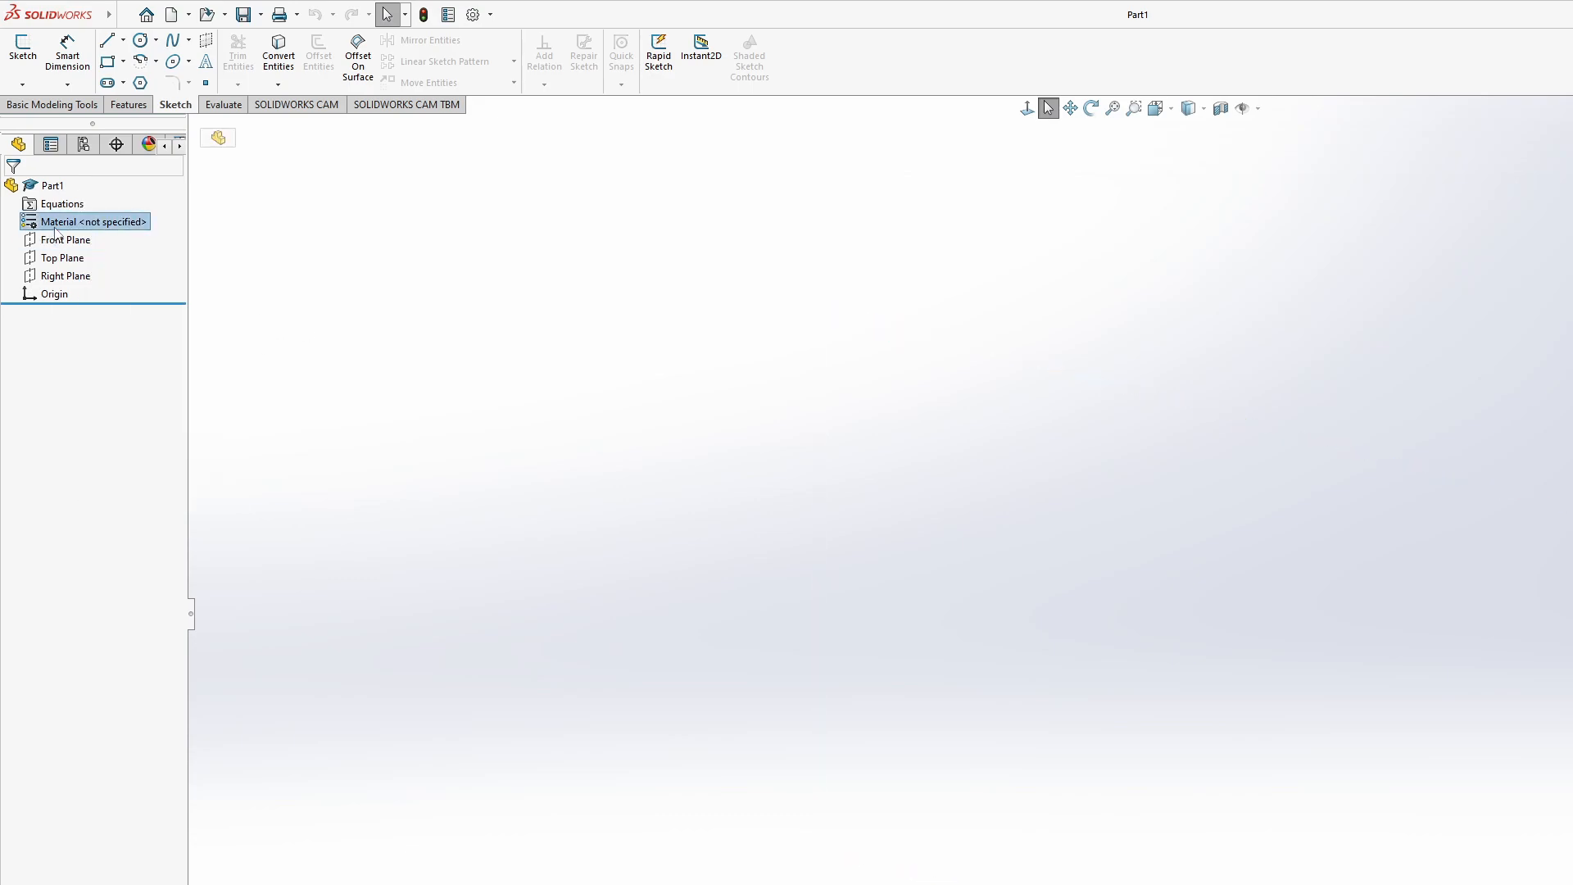
{"action": "right_click", "coordinate": [54, 227]}
{"action": "left_click", "coordinate": [117, 239]}
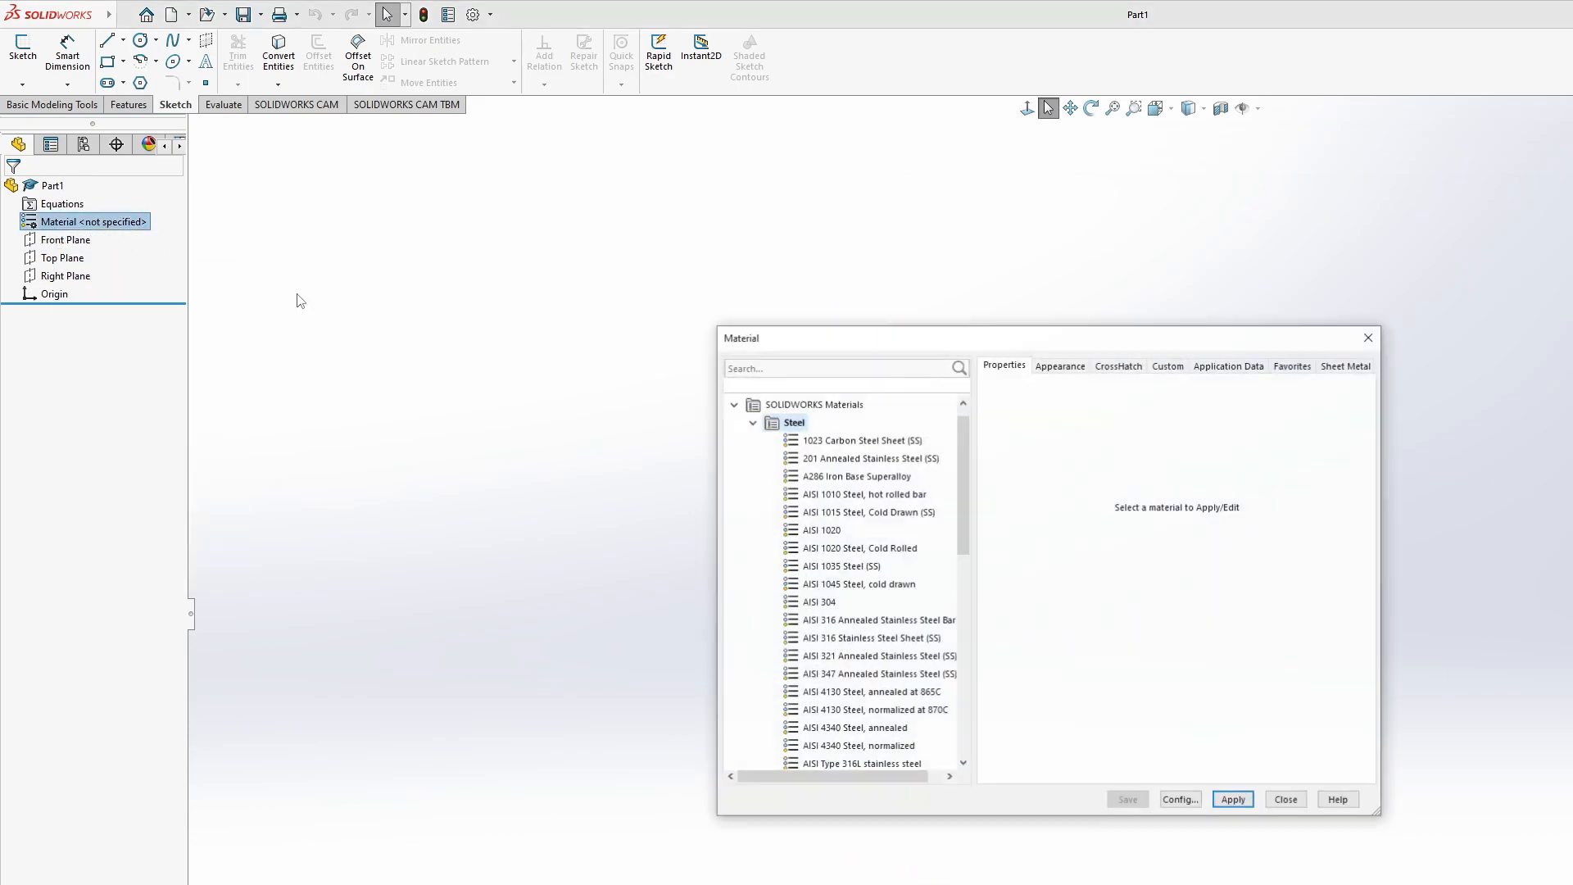
{"action": "scroll", "coordinate": [849, 537], "scroll_direction": "down", "scroll_amount": 6}
{"action": "scroll", "coordinate": [876, 602], "scroll_direction": "down", "scroll_amount": 4}
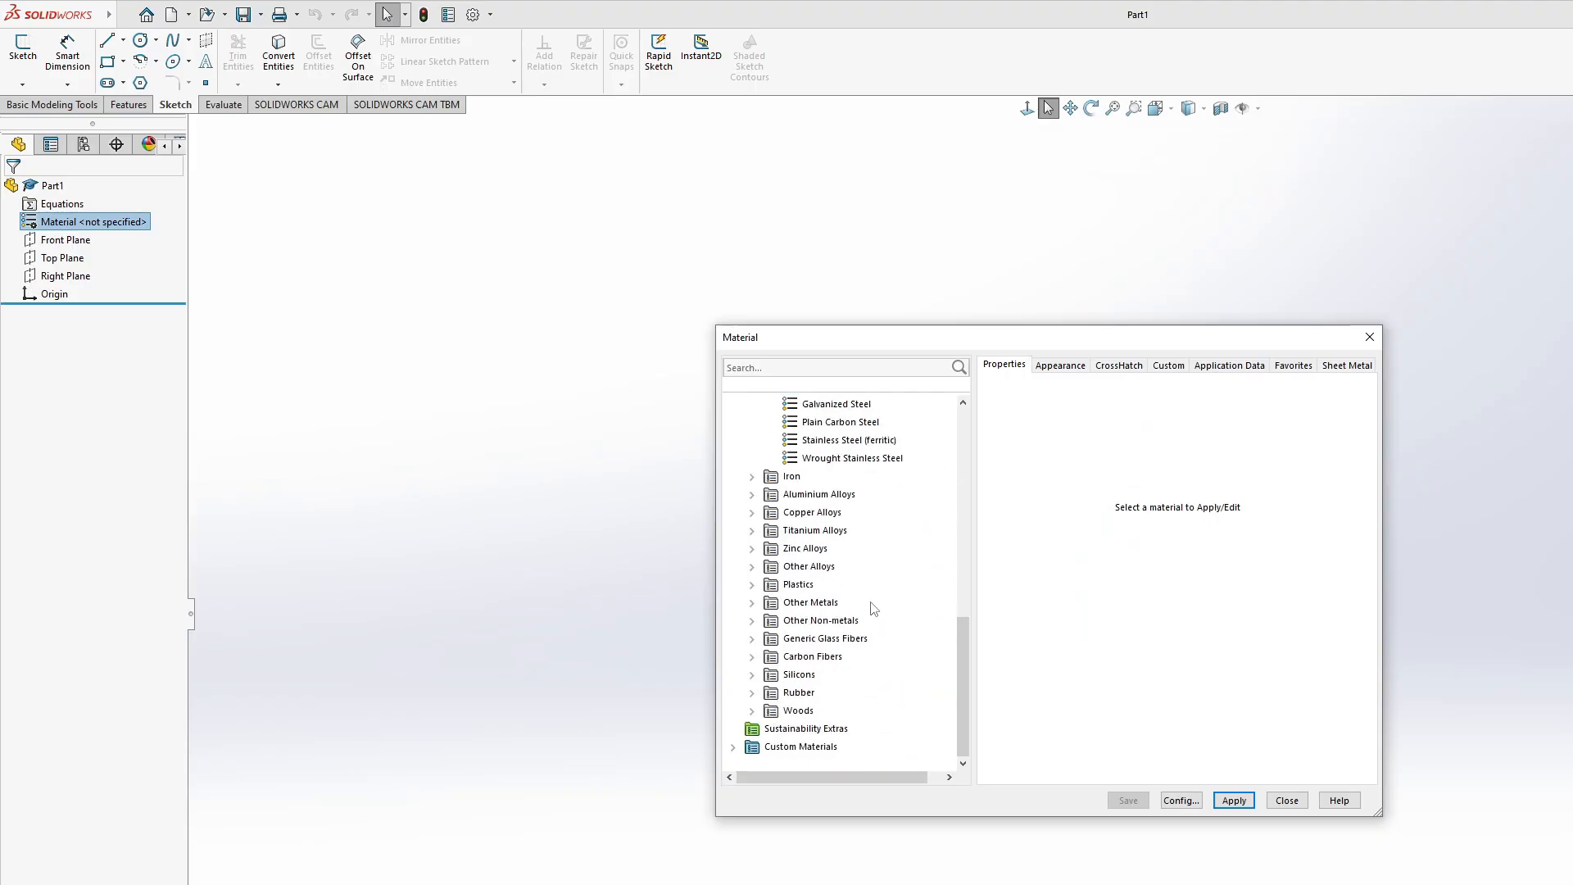
{"action": "scroll", "coordinate": [834, 627], "scroll_direction": "up", "scroll_amount": 10}
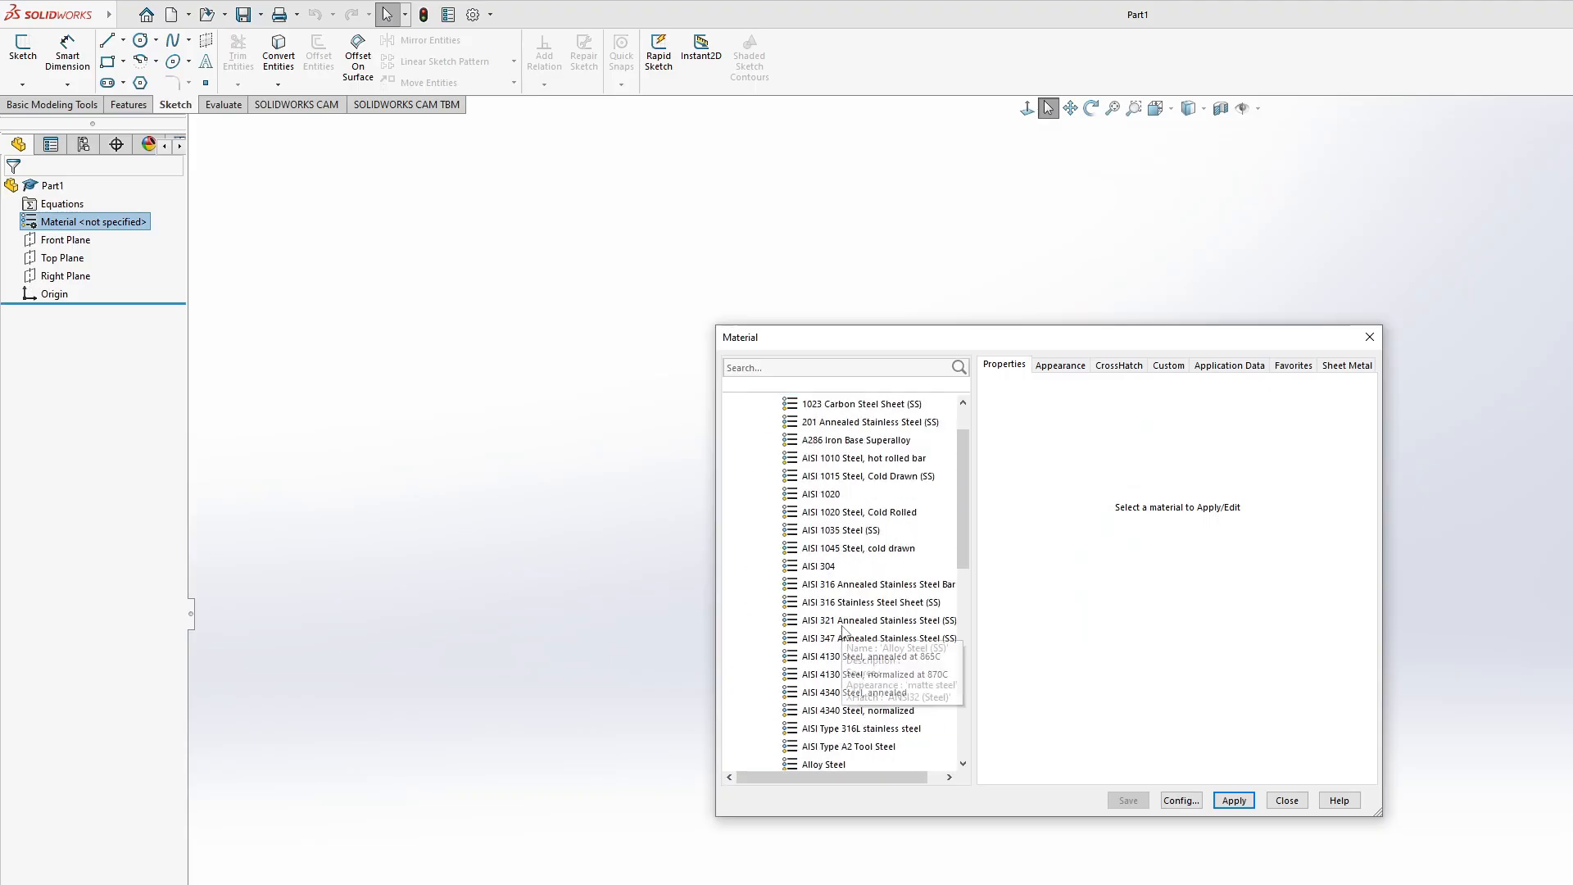
{"action": "left_click", "coordinate": [1298, 799]}
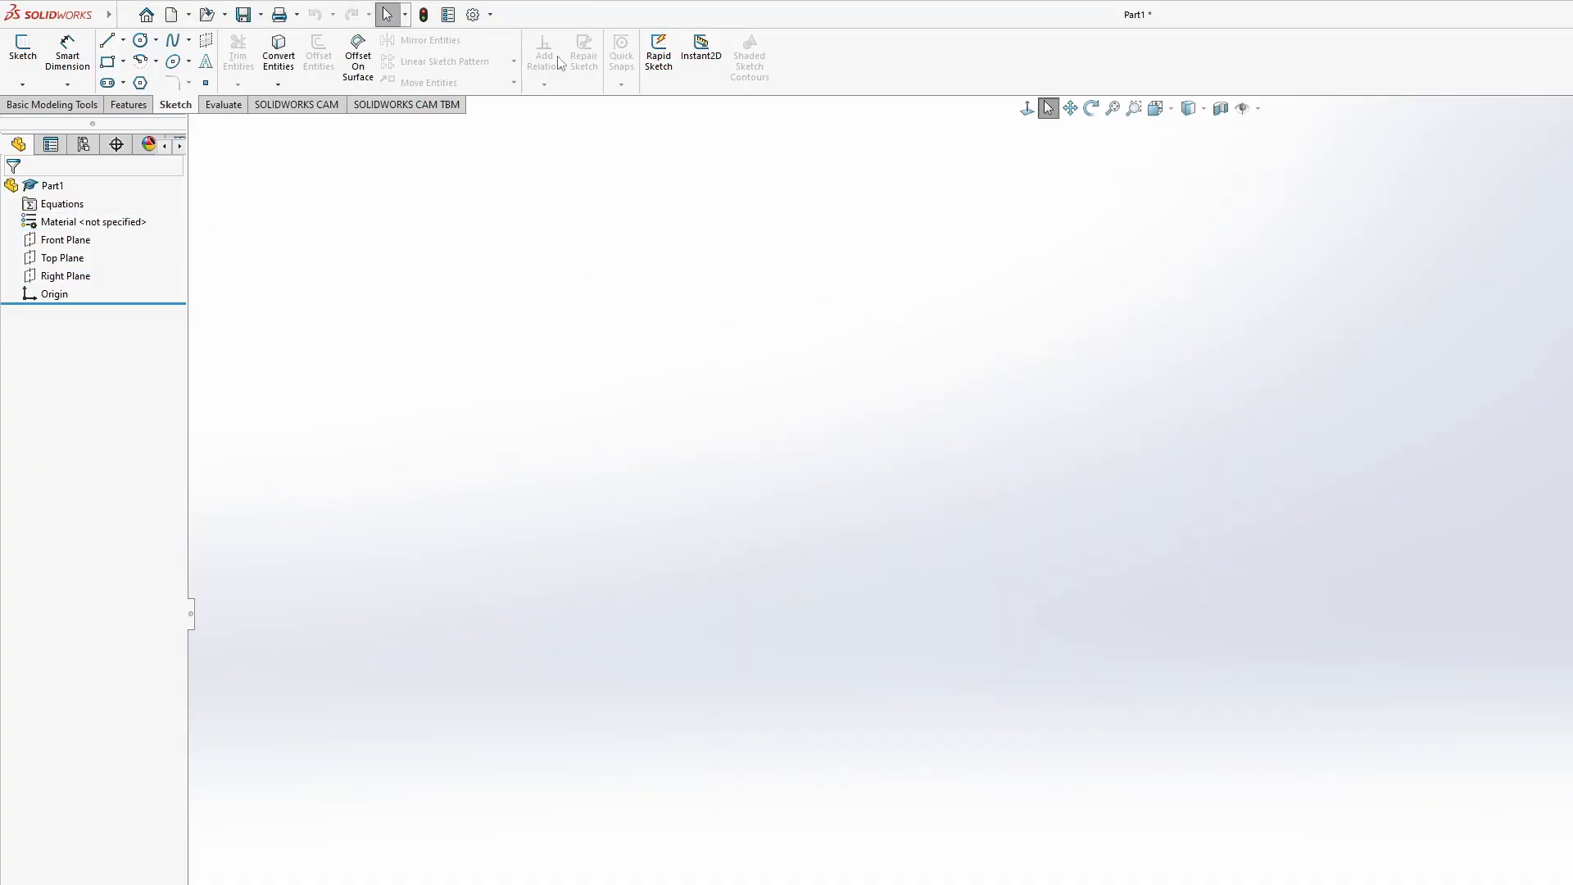
- Review the material library's other categories, from iron and aluminium alloys to plastics, rubber and woods
{"action": "right_click", "coordinate": [51, 220]}
{"action": "left_click", "coordinate": [105, 226]}
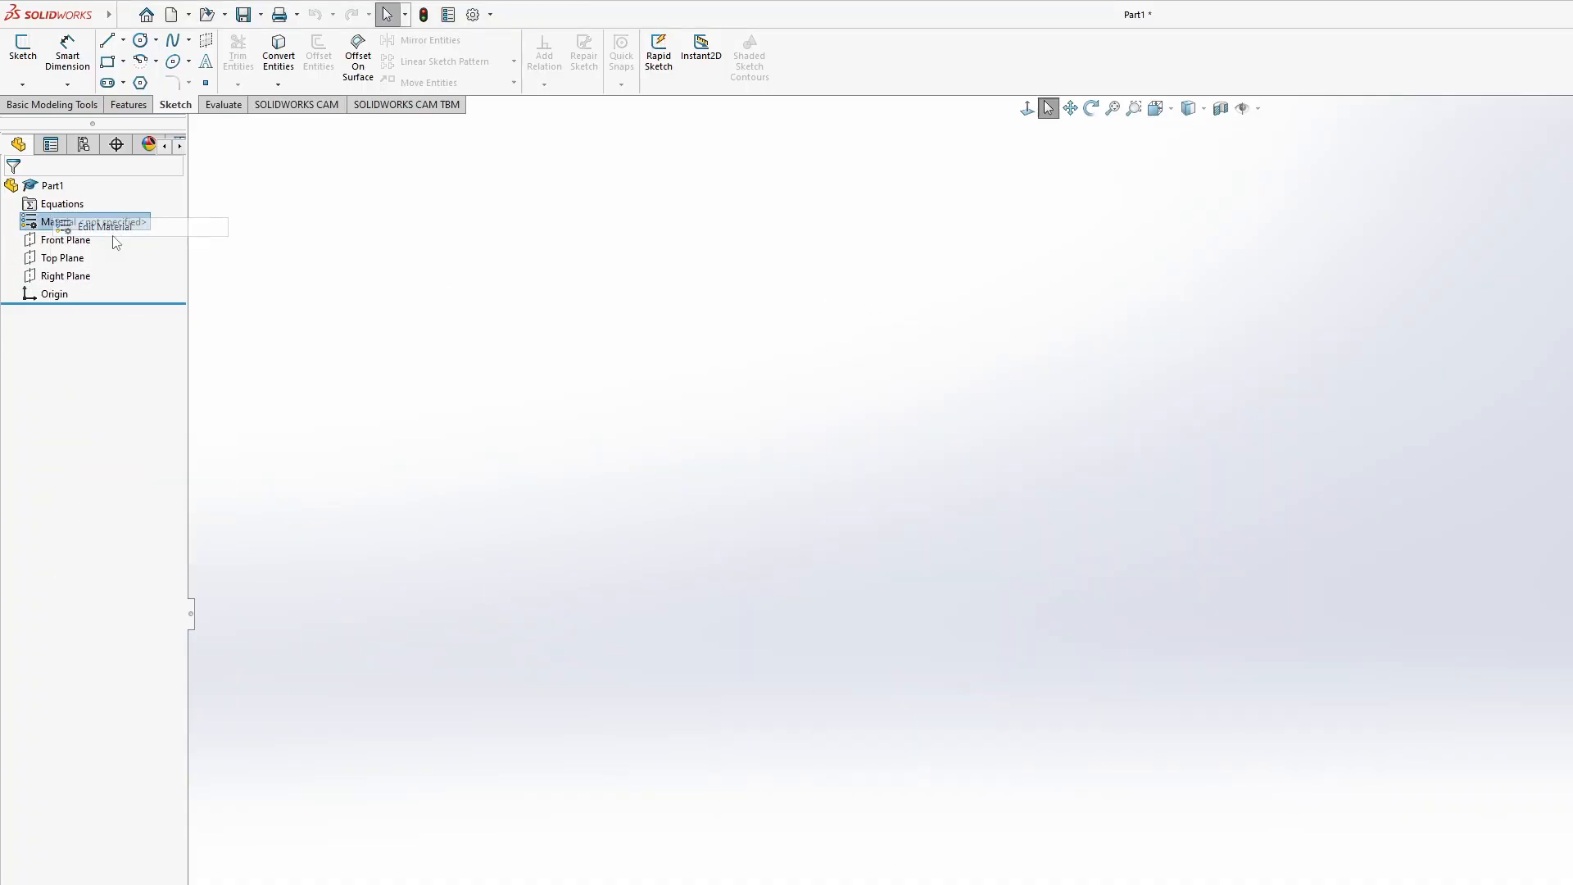
{"action": "scroll", "coordinate": [910, 616], "scroll_direction": "down", "scroll_amount": 8}
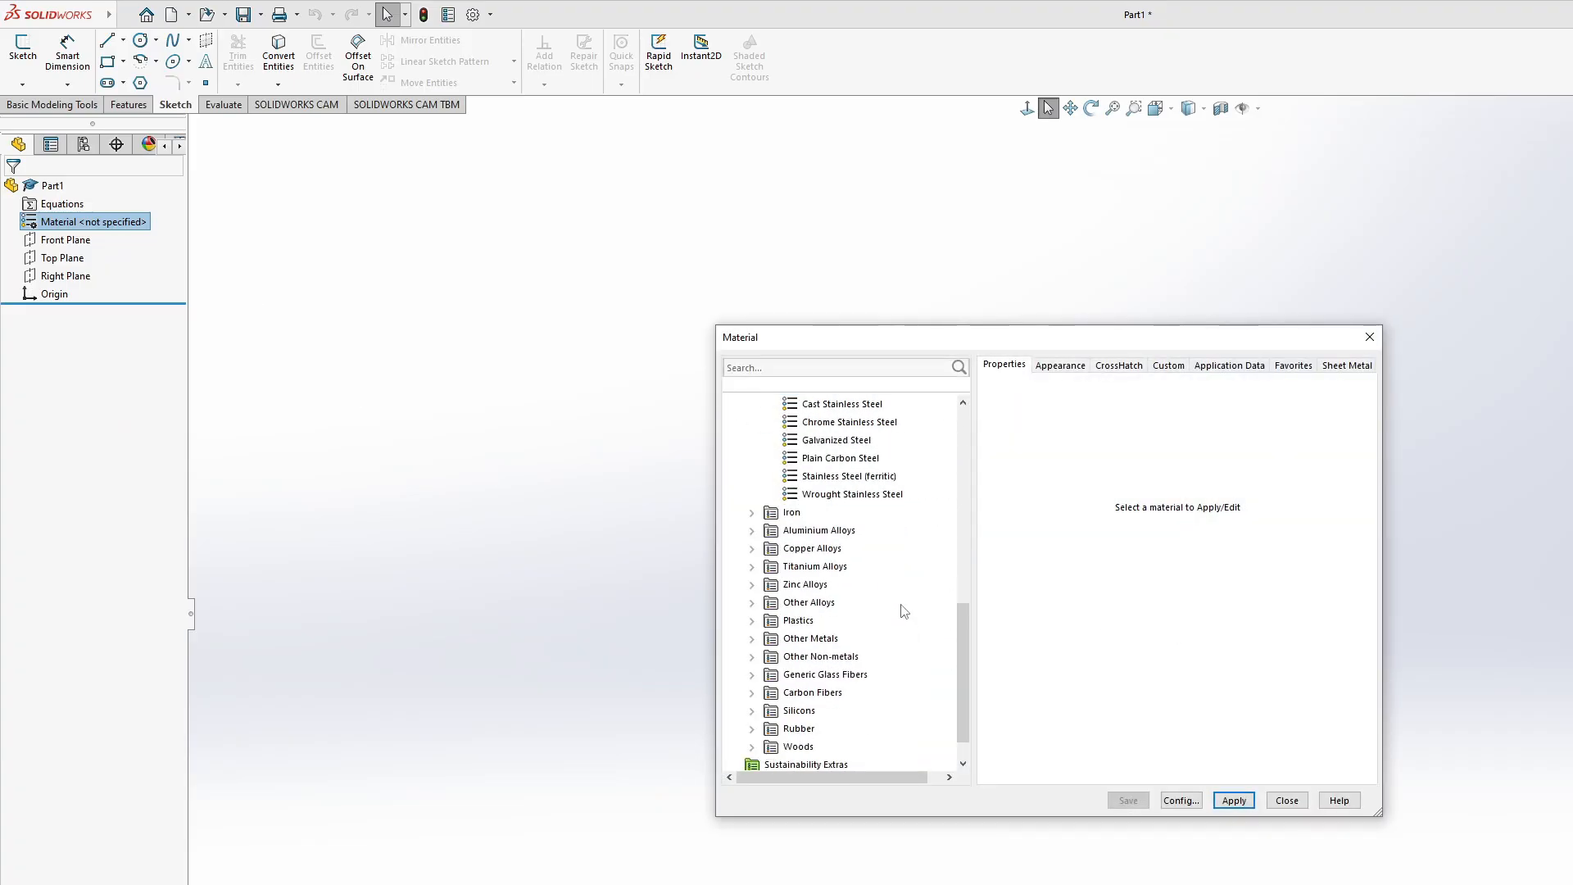
{"action": "scroll", "coordinate": [903, 611], "scroll_direction": "down", "scroll_amount": 1}
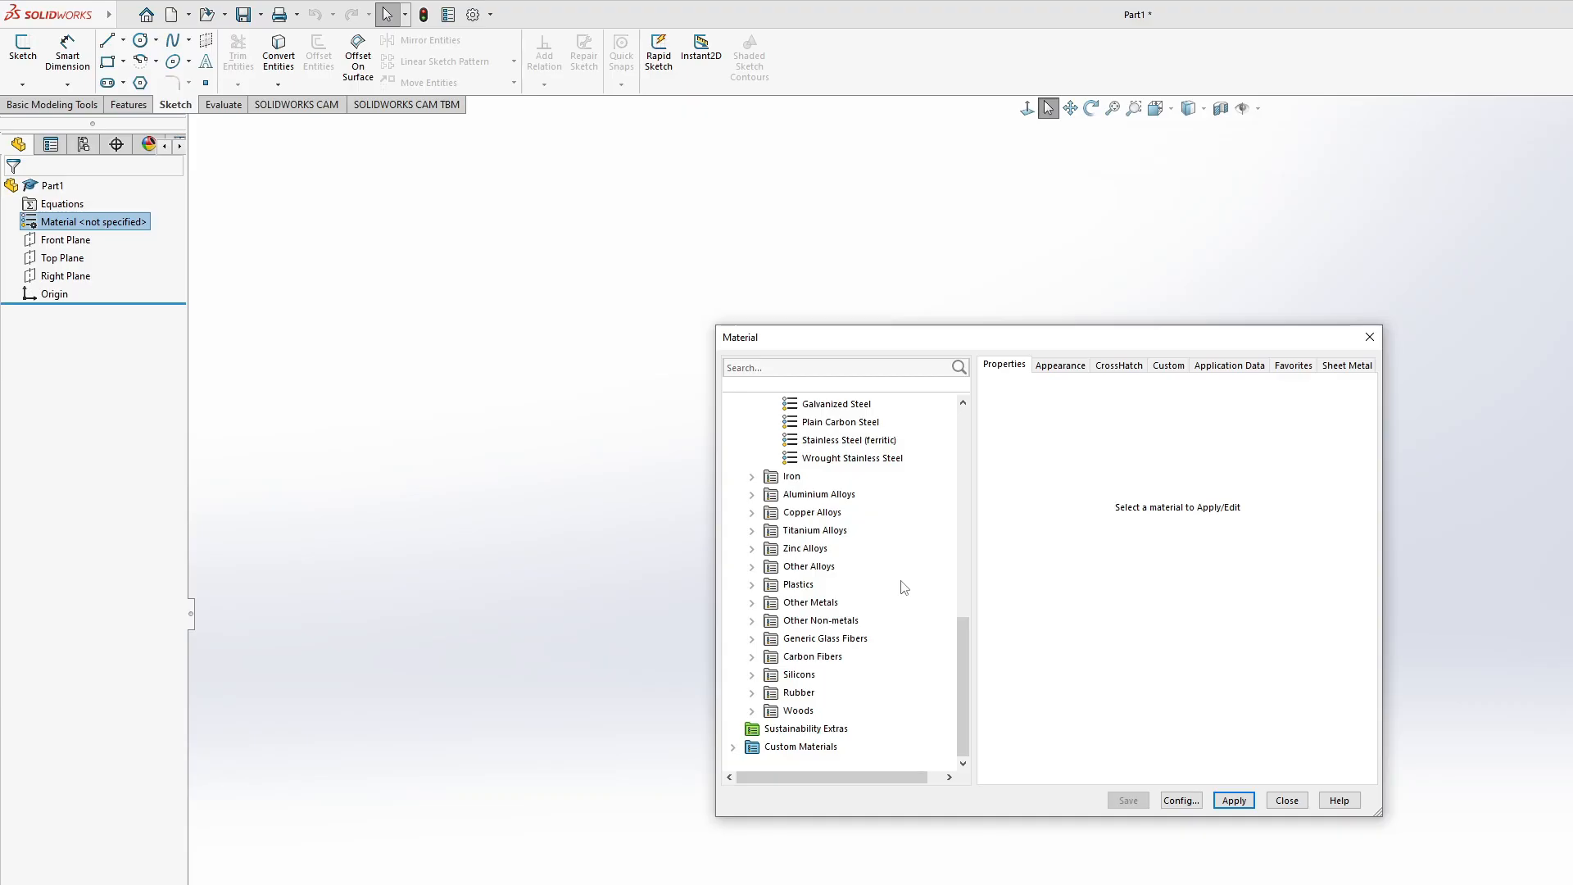
{"action": "left_click", "coordinate": [1283, 804]}
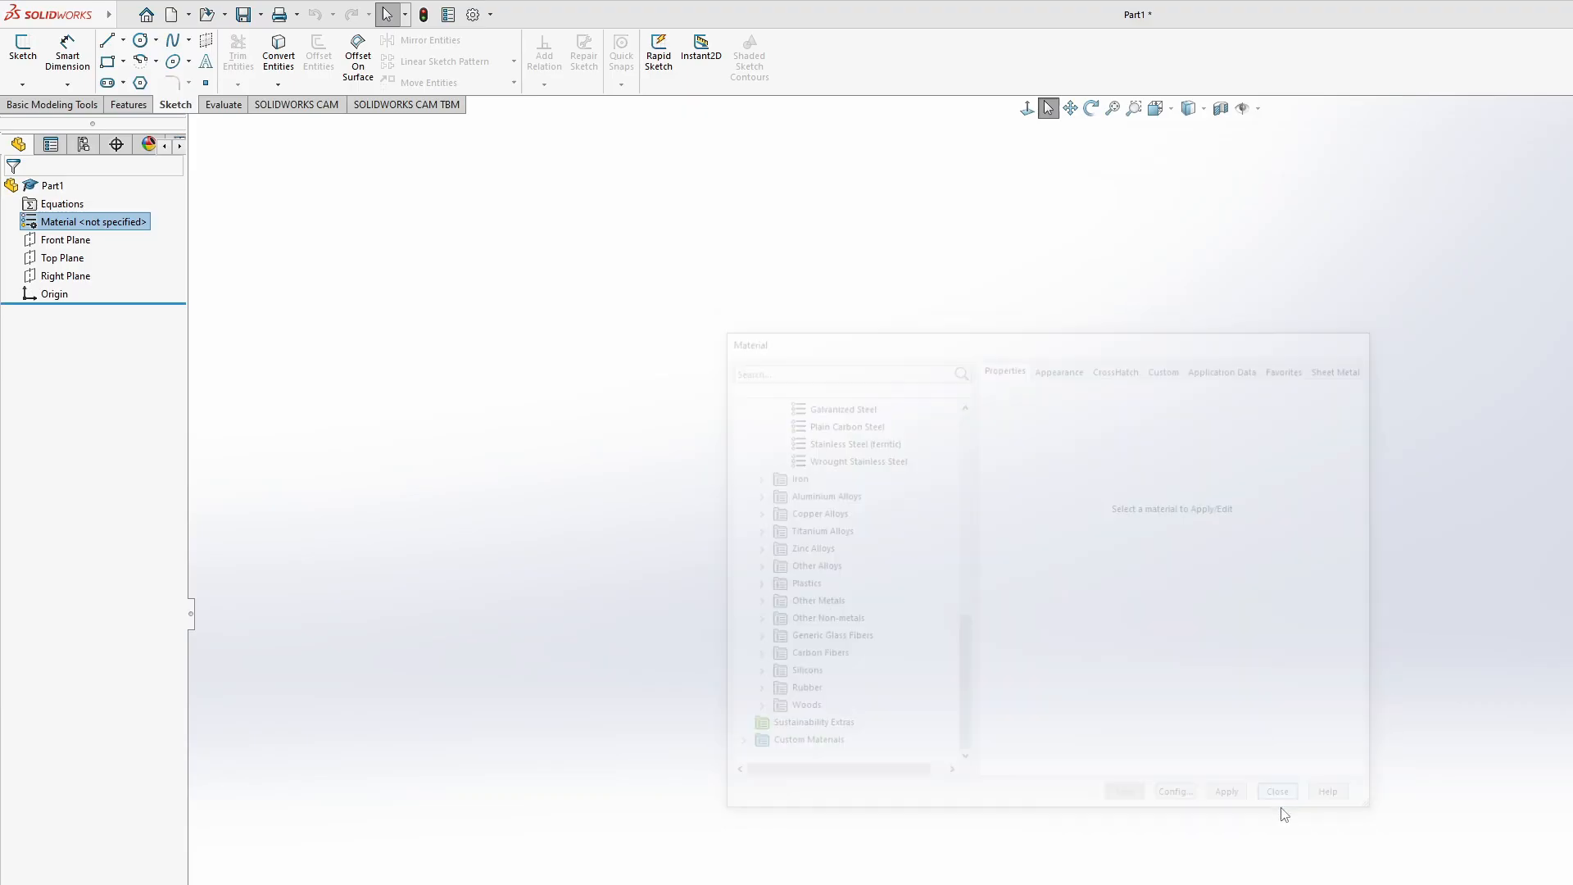
- Sketch a corner rectangle about 3.24 by 2.05 in around the origin on the Front Plane
{"action": "left_click", "coordinate": [120, 105]}
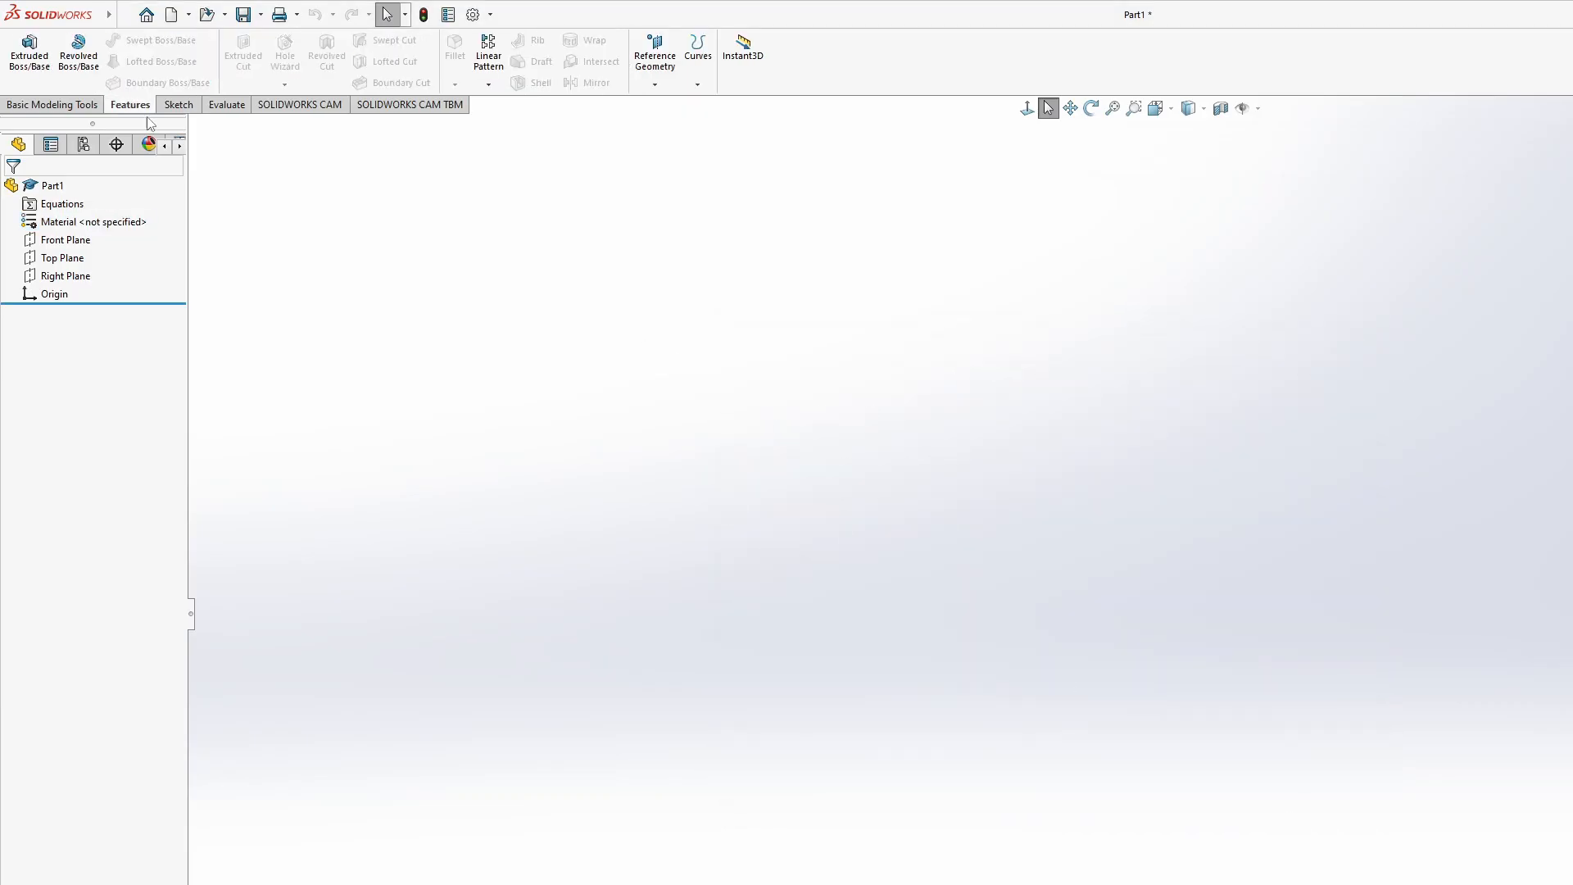
{"action": "left_click", "coordinate": [86, 105]}
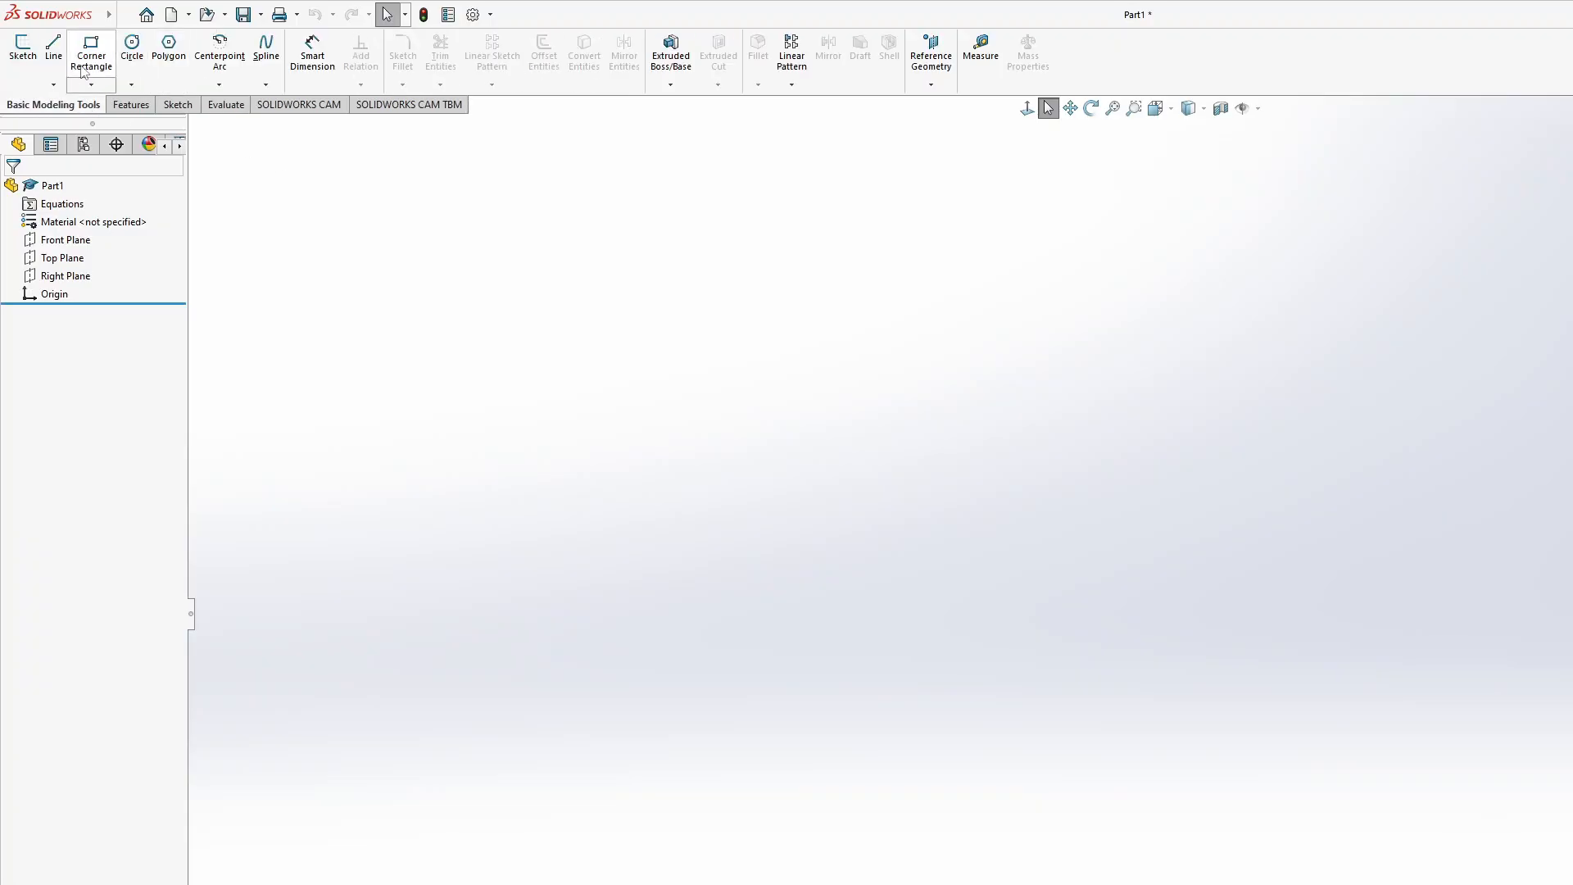
{"action": "left_click", "coordinate": [89, 65]}
{"action": "left_click", "coordinate": [994, 443]}
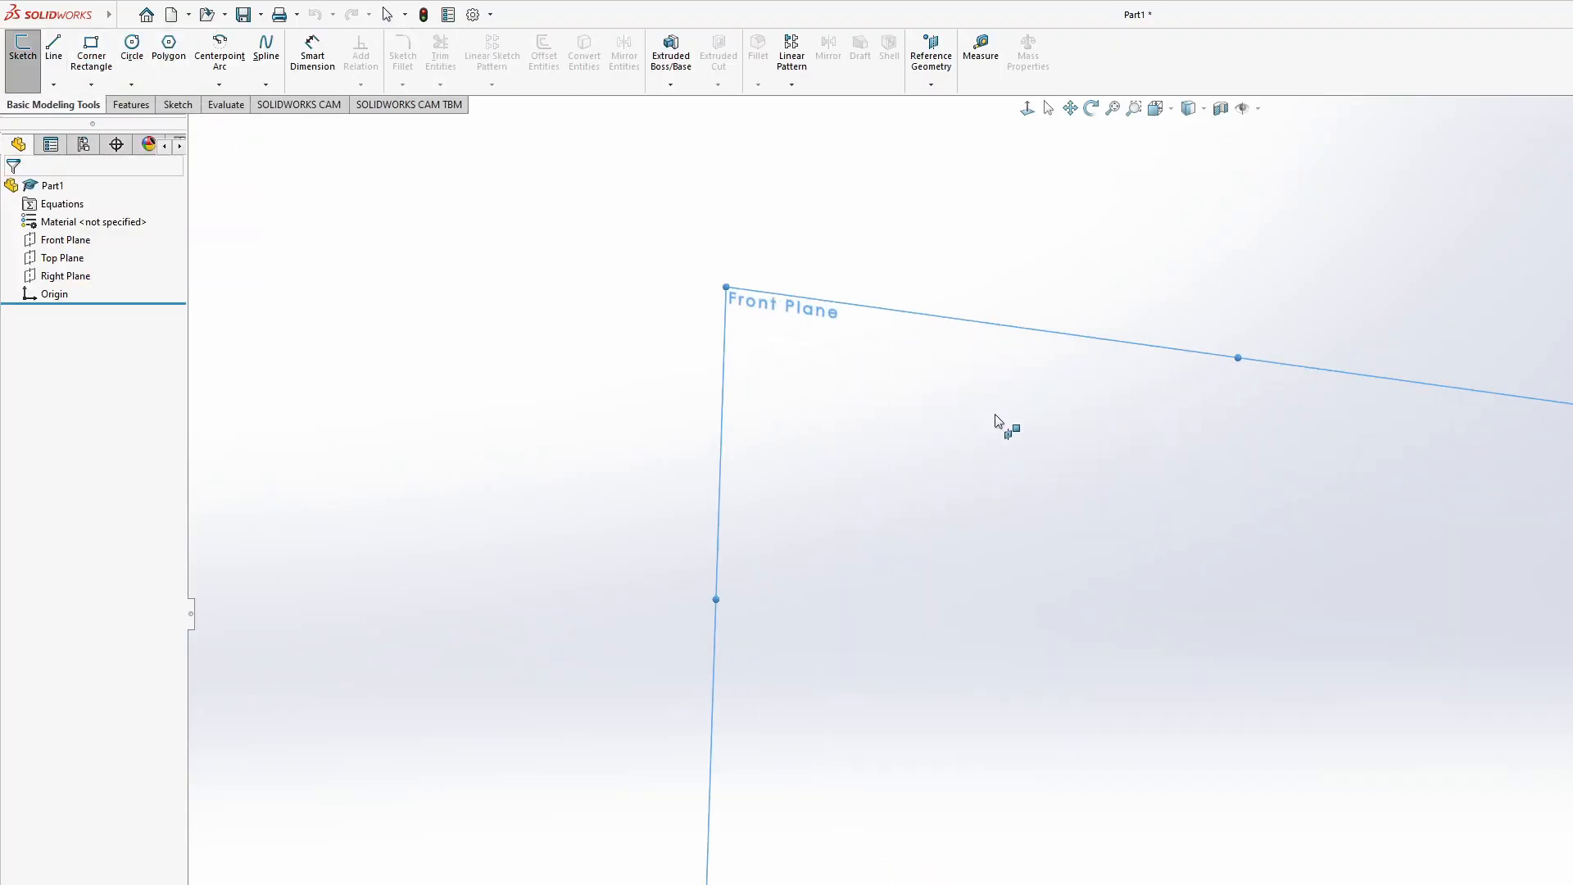
{"action": "left_click", "coordinate": [880, 472]}
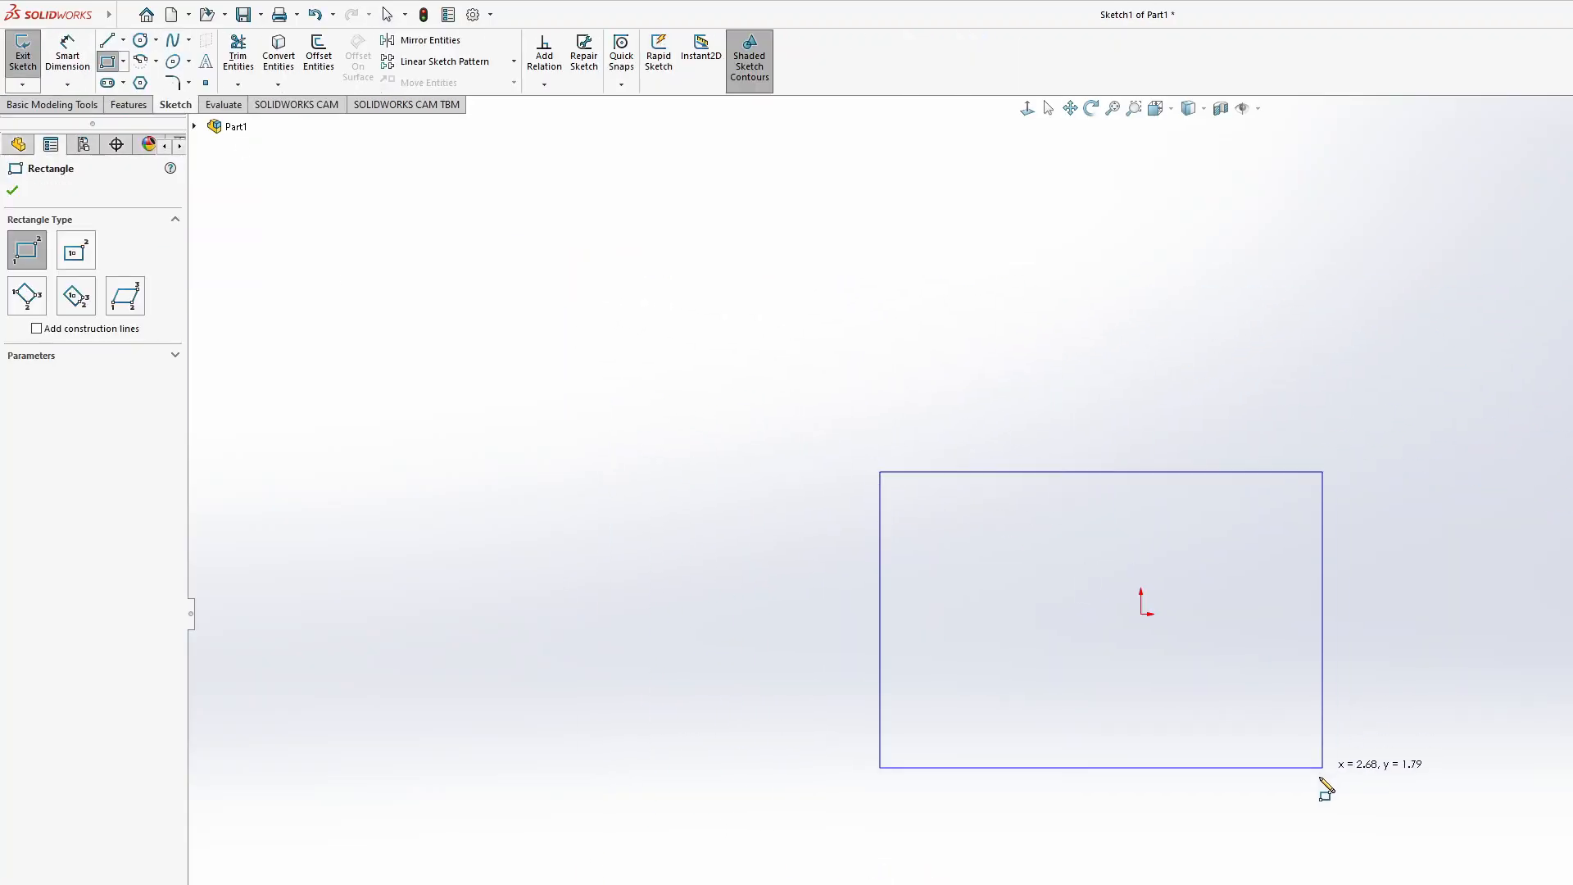
{"action": "left_click", "coordinate": [1413, 809]}
{"action": "mouse_move", "coordinate": [1426, 590]}
{"action": "middle_mouse_down"}
{"action": "mouse_move", "coordinate": [1127, 653]}
{"action": "mouse_move", "coordinate": [1201, 654]}
{"action": "mouse_move", "coordinate": [1174, 616]}
{"action": "middle_mouse_up"}
{"action": "mouse_move", "coordinate": [1050, 557]}
{"action": "middle_mouse_down"}
{"action": "mouse_move", "coordinate": [1142, 530]}
{"action": "mouse_move", "coordinate": [1114, 547]}
{"action": "middle_mouse_up"}
{"action": "left_click", "coordinate": [224, 105]}
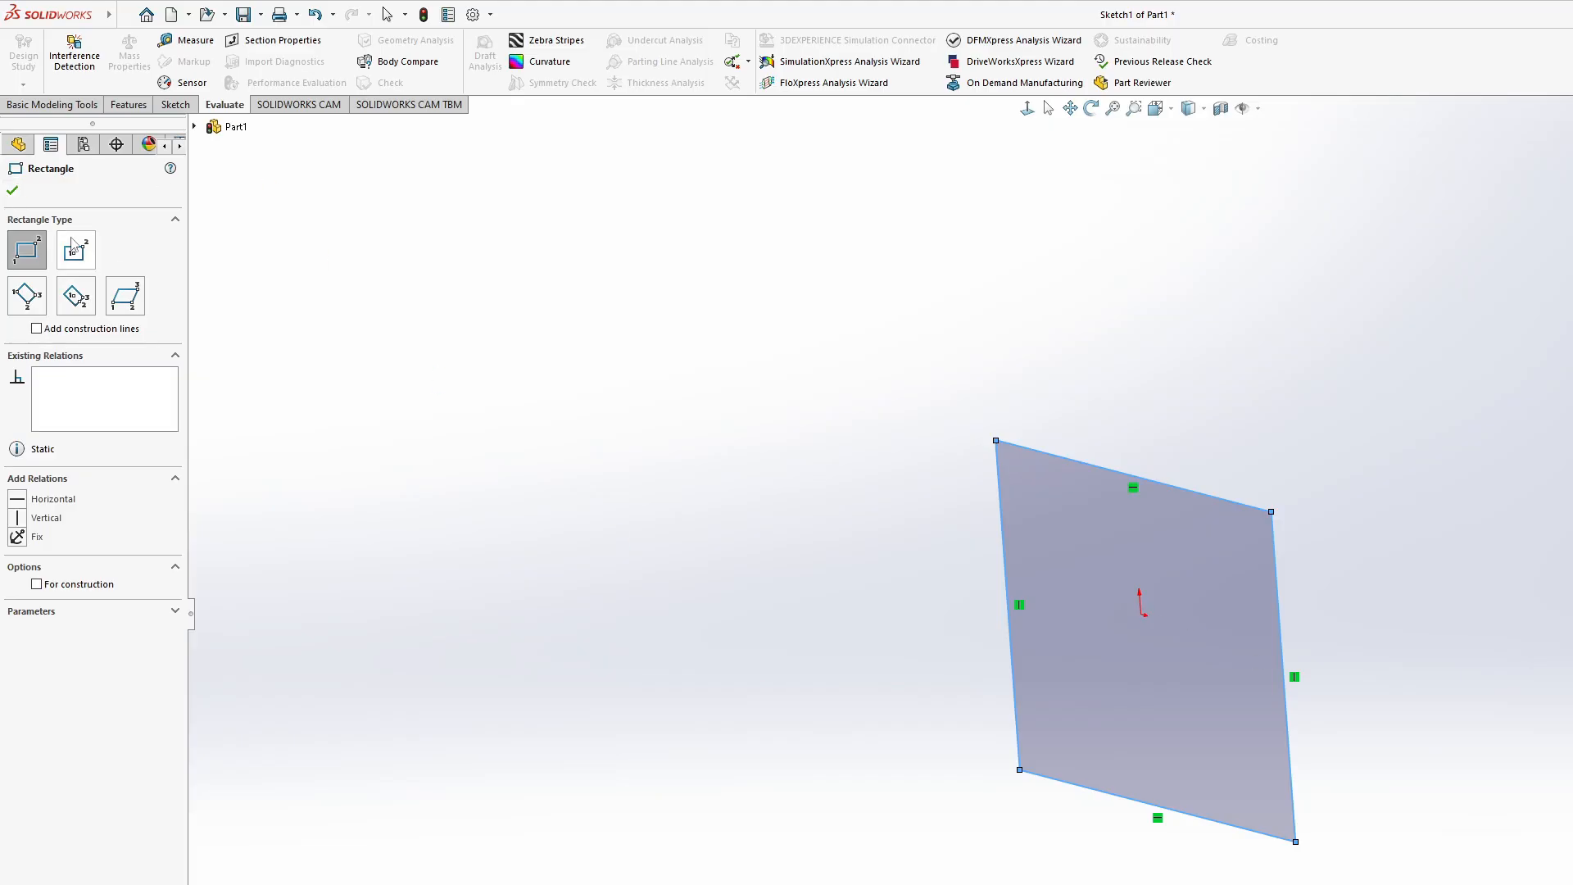
{"action": "left_click", "coordinate": [12, 190]}
- Extrude the rectangle as a blind boss 1.00 in deep
{"action": "left_click", "coordinate": [129, 104]}
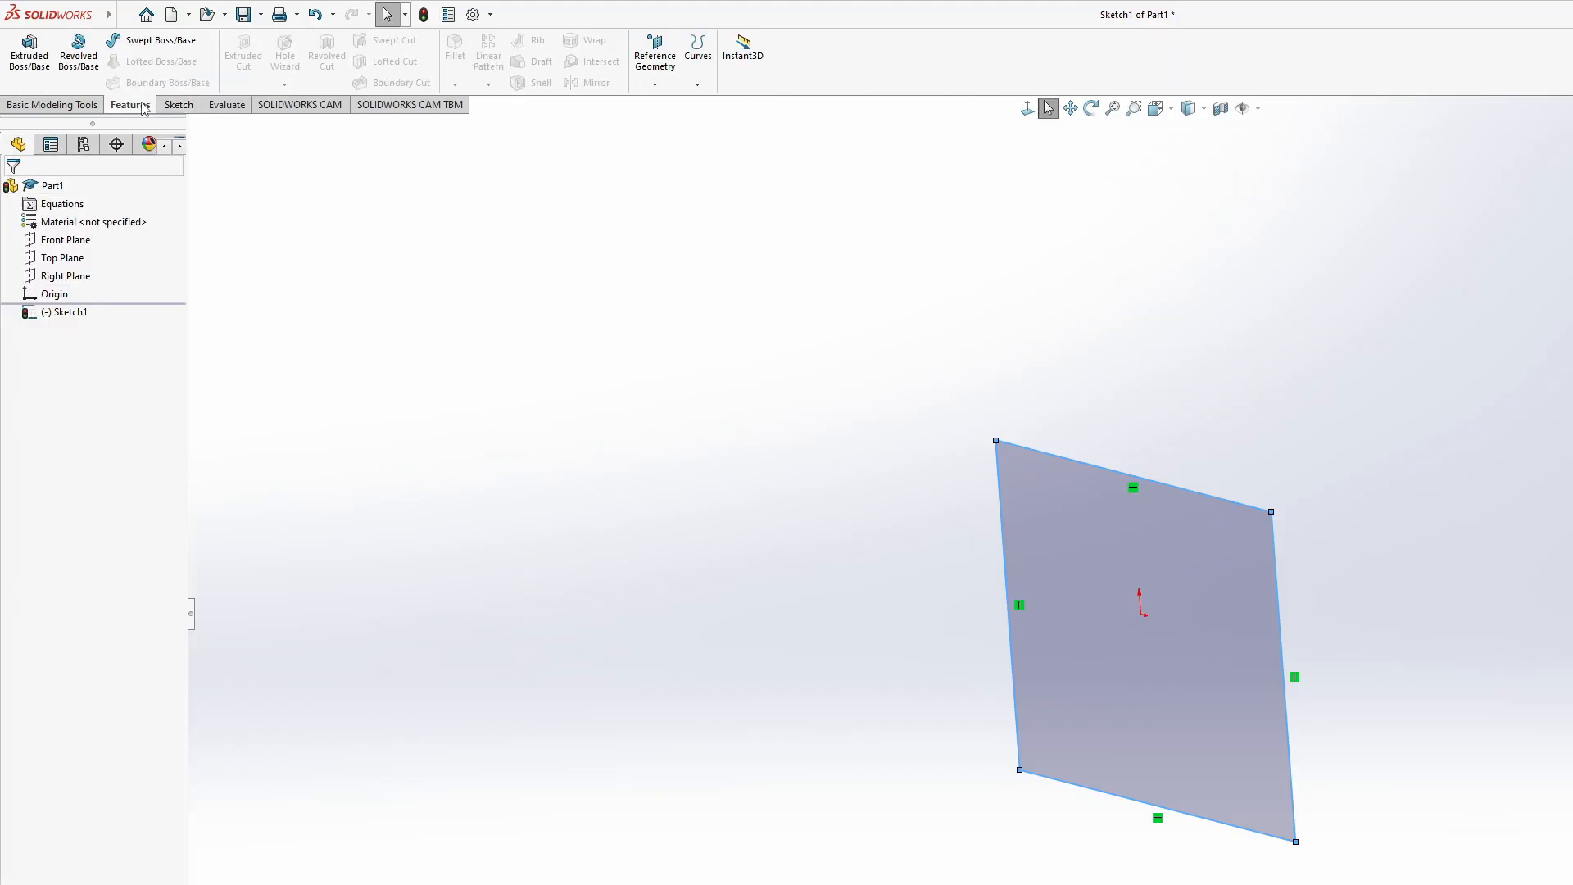
{"action": "left_click", "coordinate": [77, 106]}
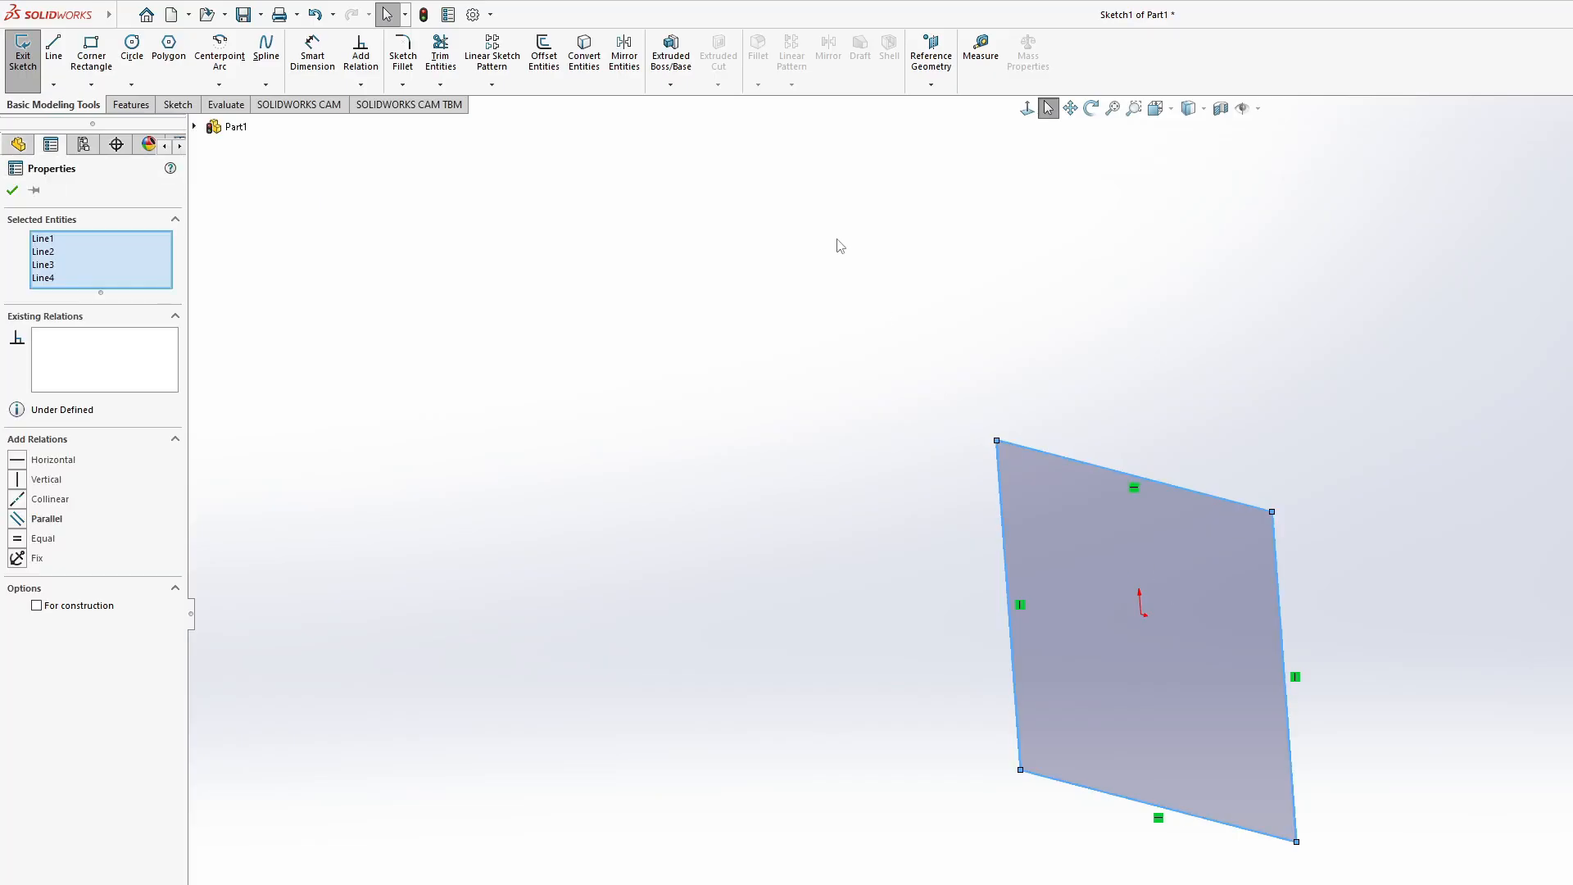
{"action": "left_click", "coordinate": [670, 49]}
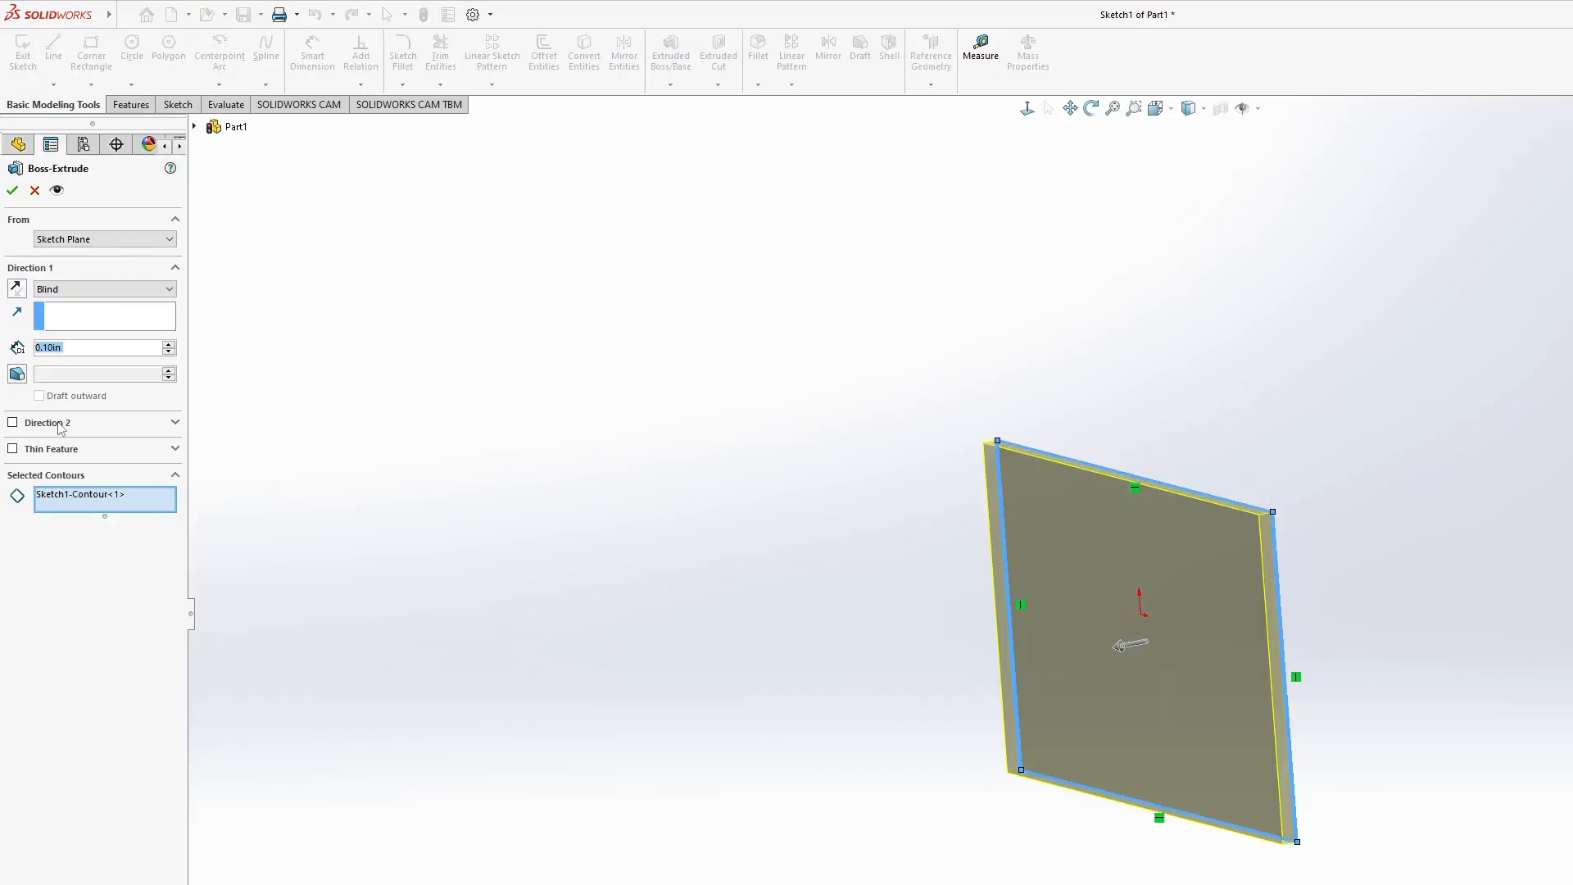
{"action": "left_click", "coordinate": [171, 343]}
{"action": "left_click", "coordinate": [171, 344]}
{"action": "left_click", "coordinate": [171, 343]}
{"action": "left_click", "coordinate": [171, 343]}
{"action": "left_click", "coordinate": [171, 344]}
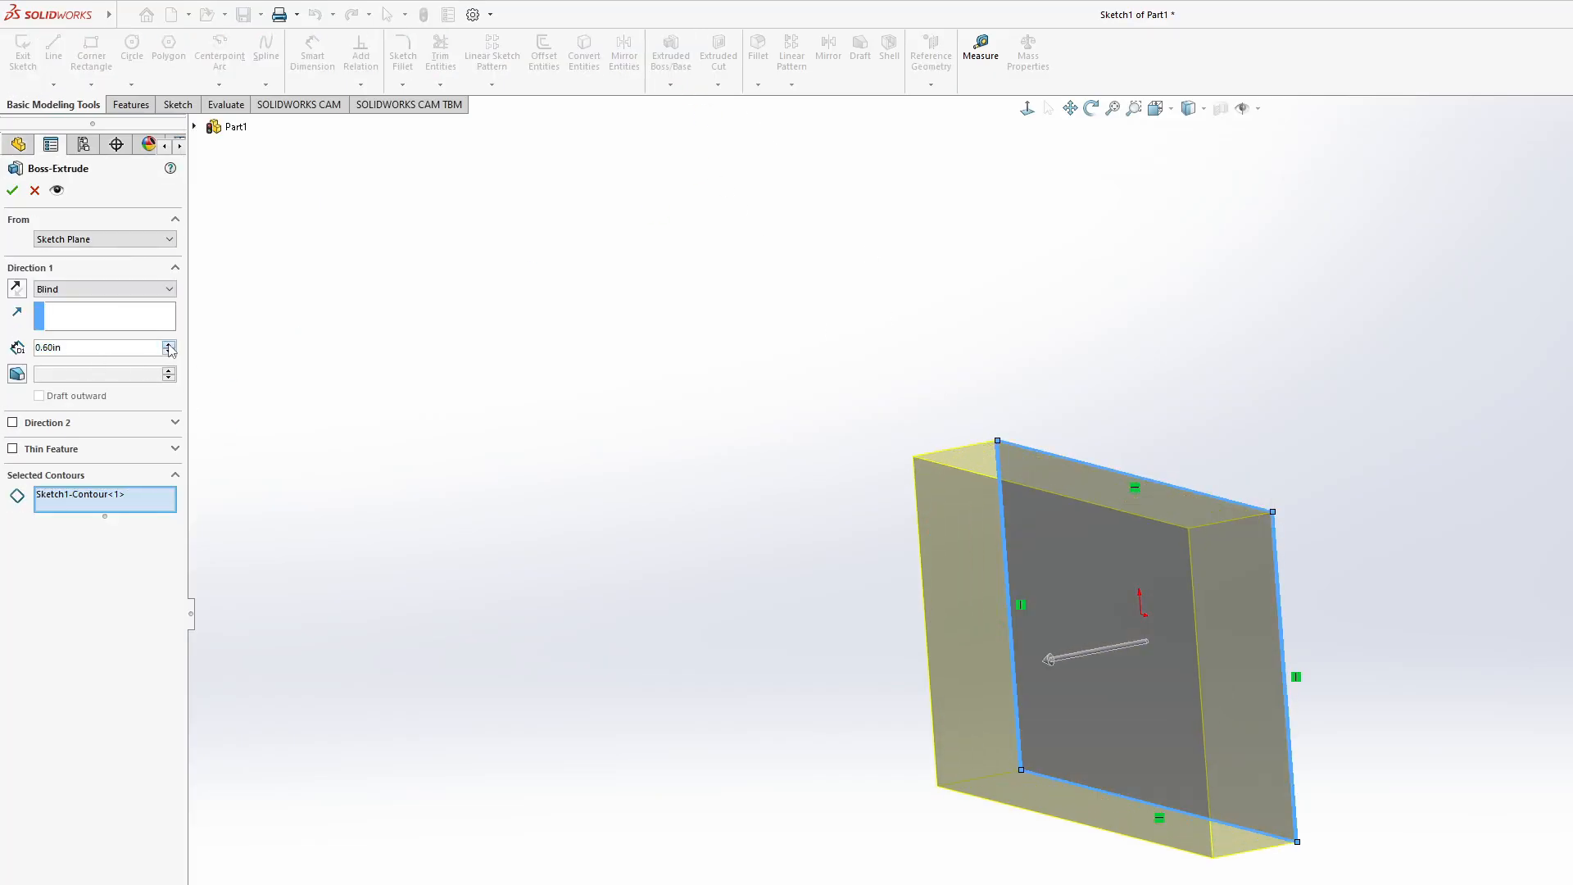
{"action": "left_click", "coordinate": [171, 344]}
{"action": "left_click", "coordinate": [172, 343]}
{"action": "left_click", "coordinate": [172, 343]}
{"action": "left_click", "coordinate": [171, 344]}
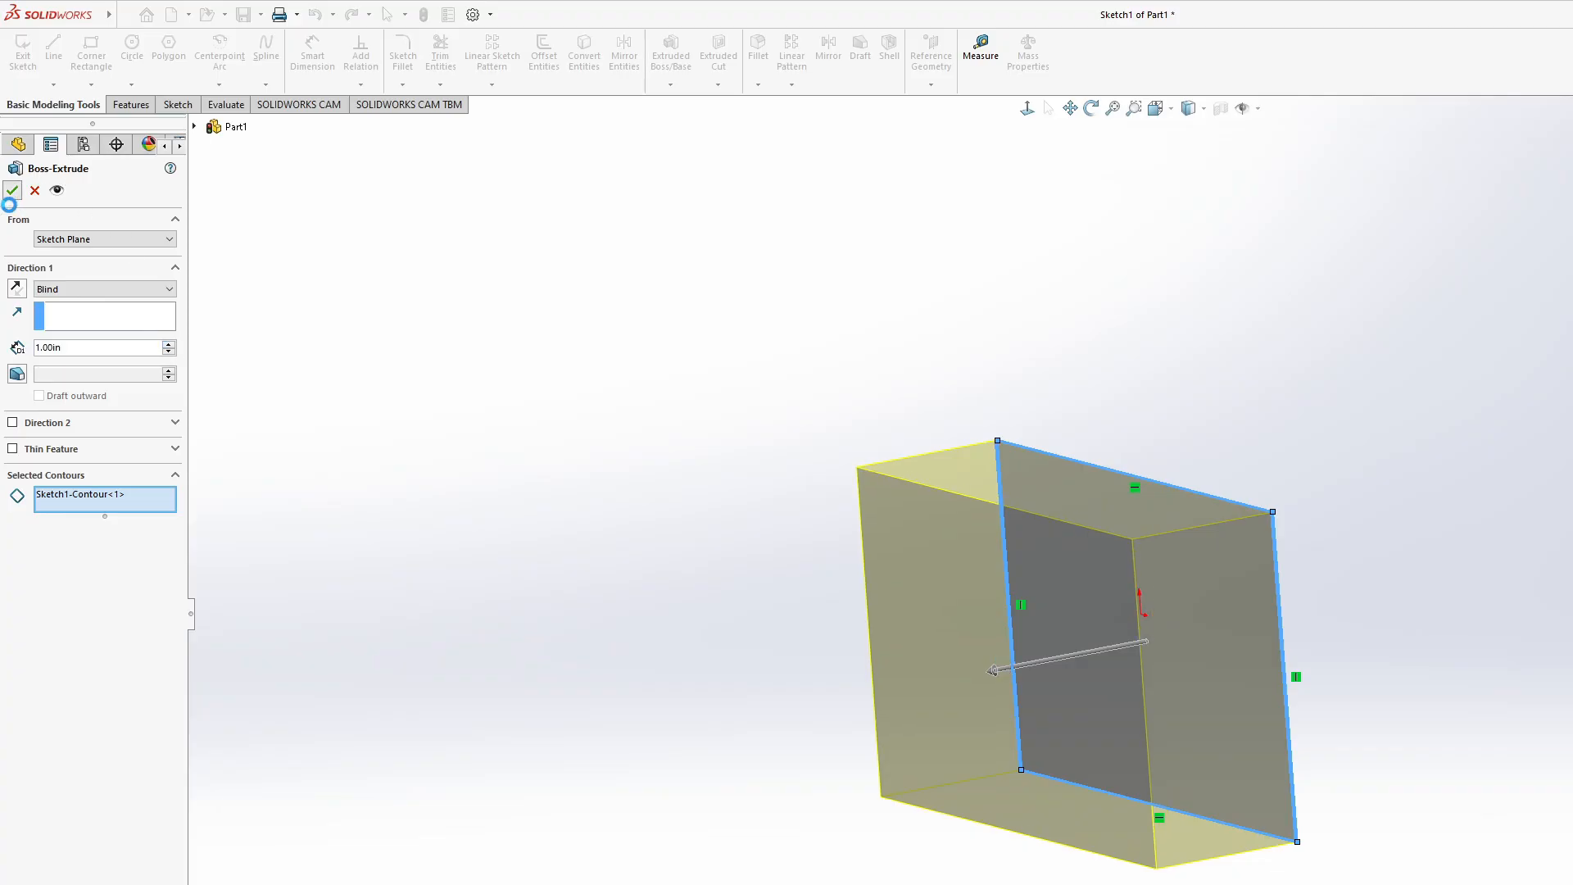
{"action": "left_click", "coordinate": [12, 190]}
- Examine the extruded block from several sides and review the available feature, sketch, evaluation and CAM commands
{"action": "middle_click_drag", "start_coordinate": [1007, 695], "coordinate": [1513, 853]}
{"action": "middle_click_drag", "start_coordinate": [1167, 641], "coordinate": [1206, 626]}
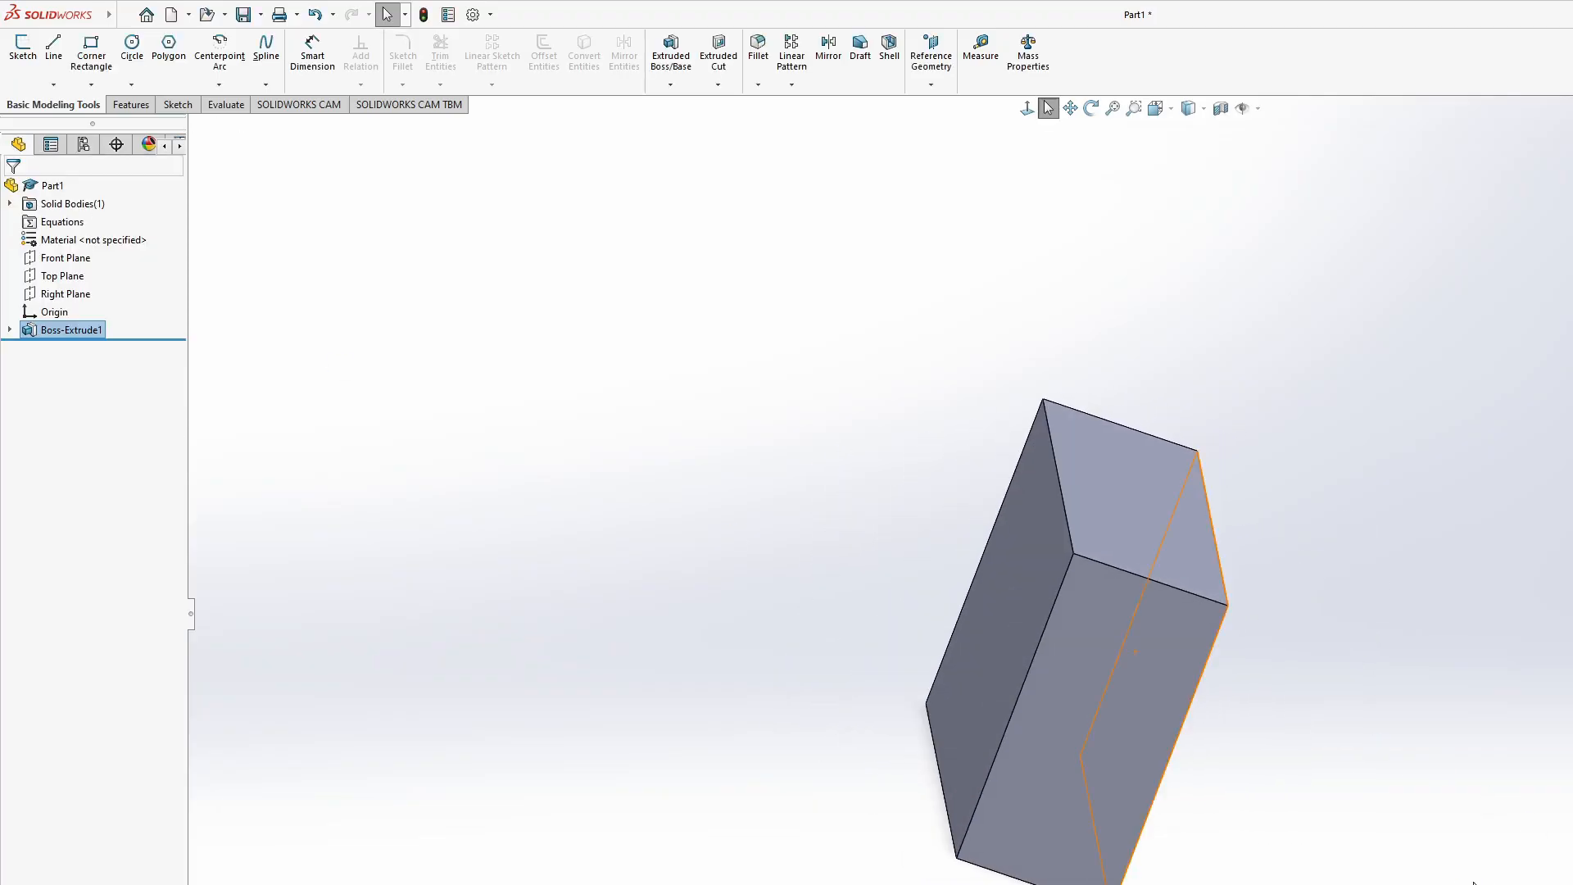
{"action": "middle_click_drag", "start_coordinate": [1001, 658], "coordinate": [1121, 680]}
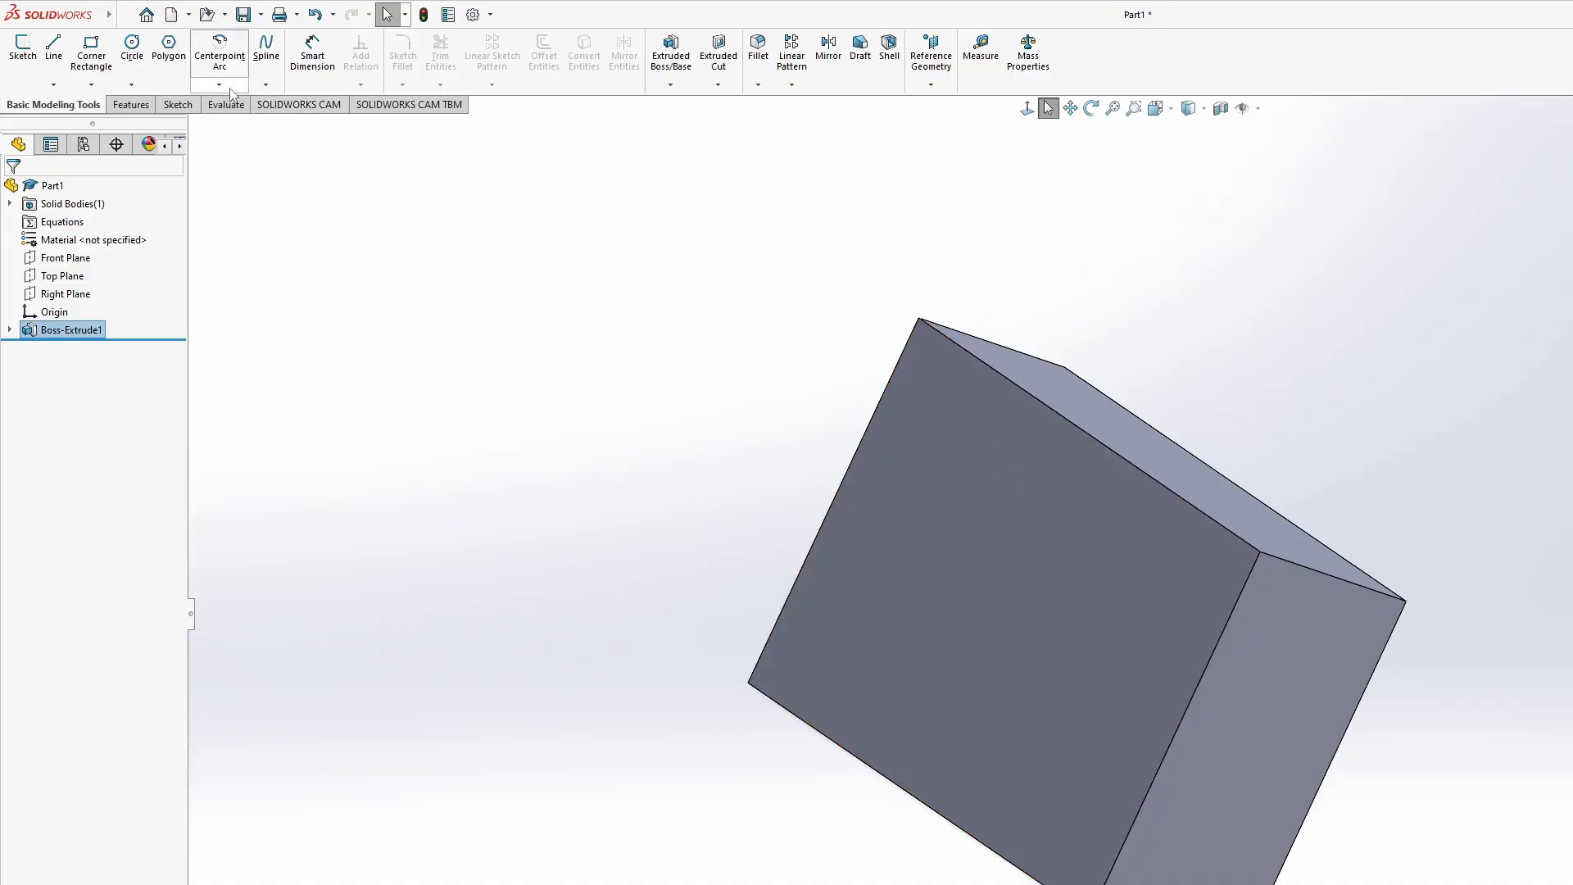
{"action": "left_click", "coordinate": [130, 104]}
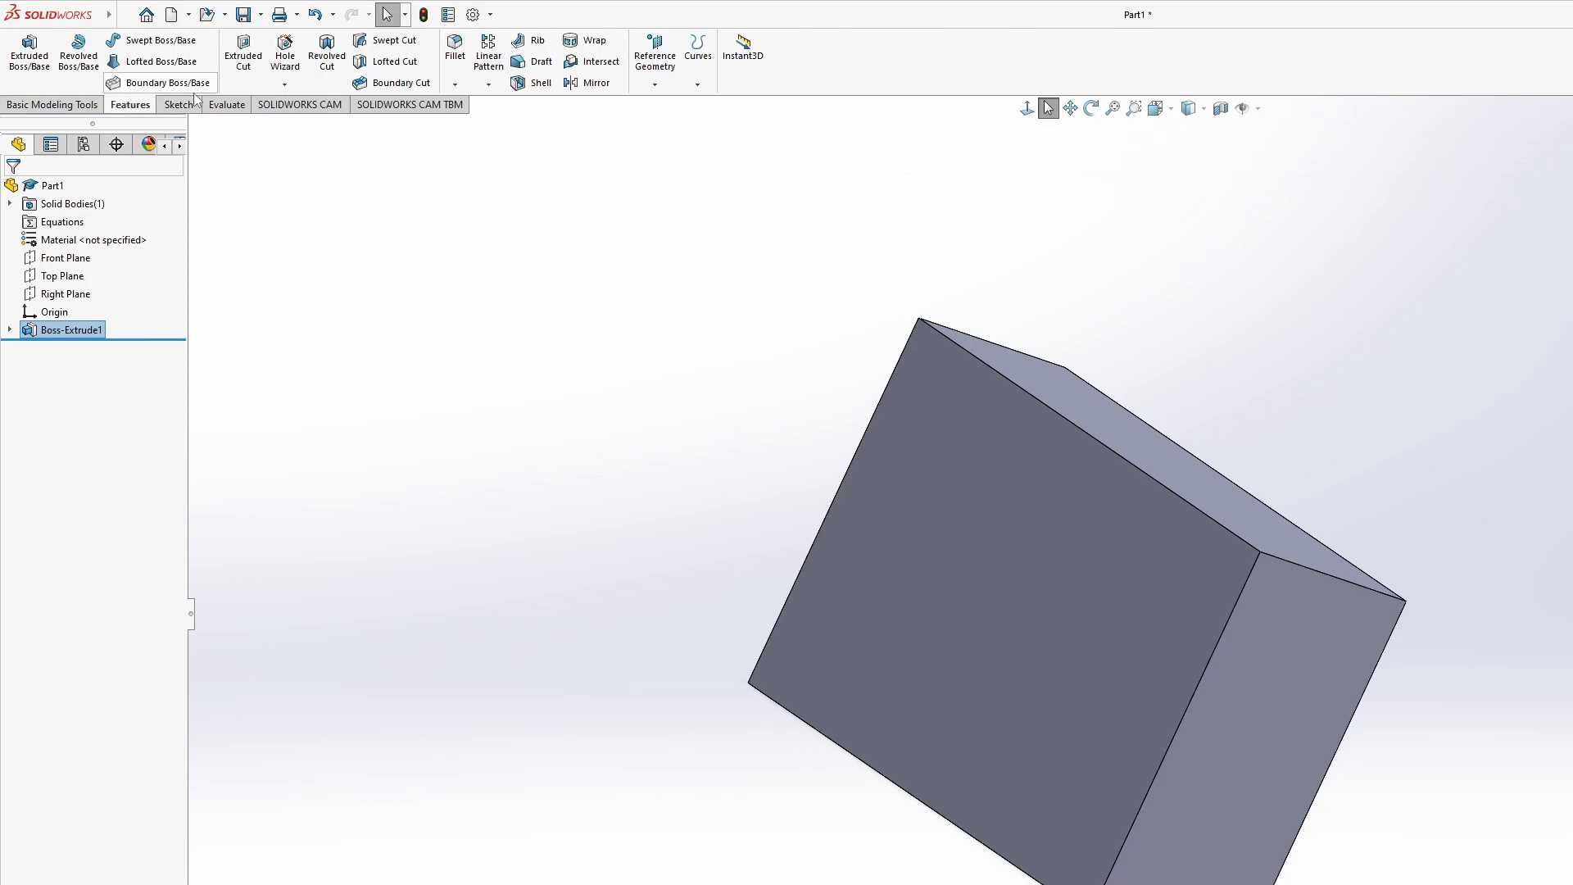
{"action": "left_click", "coordinate": [182, 104]}
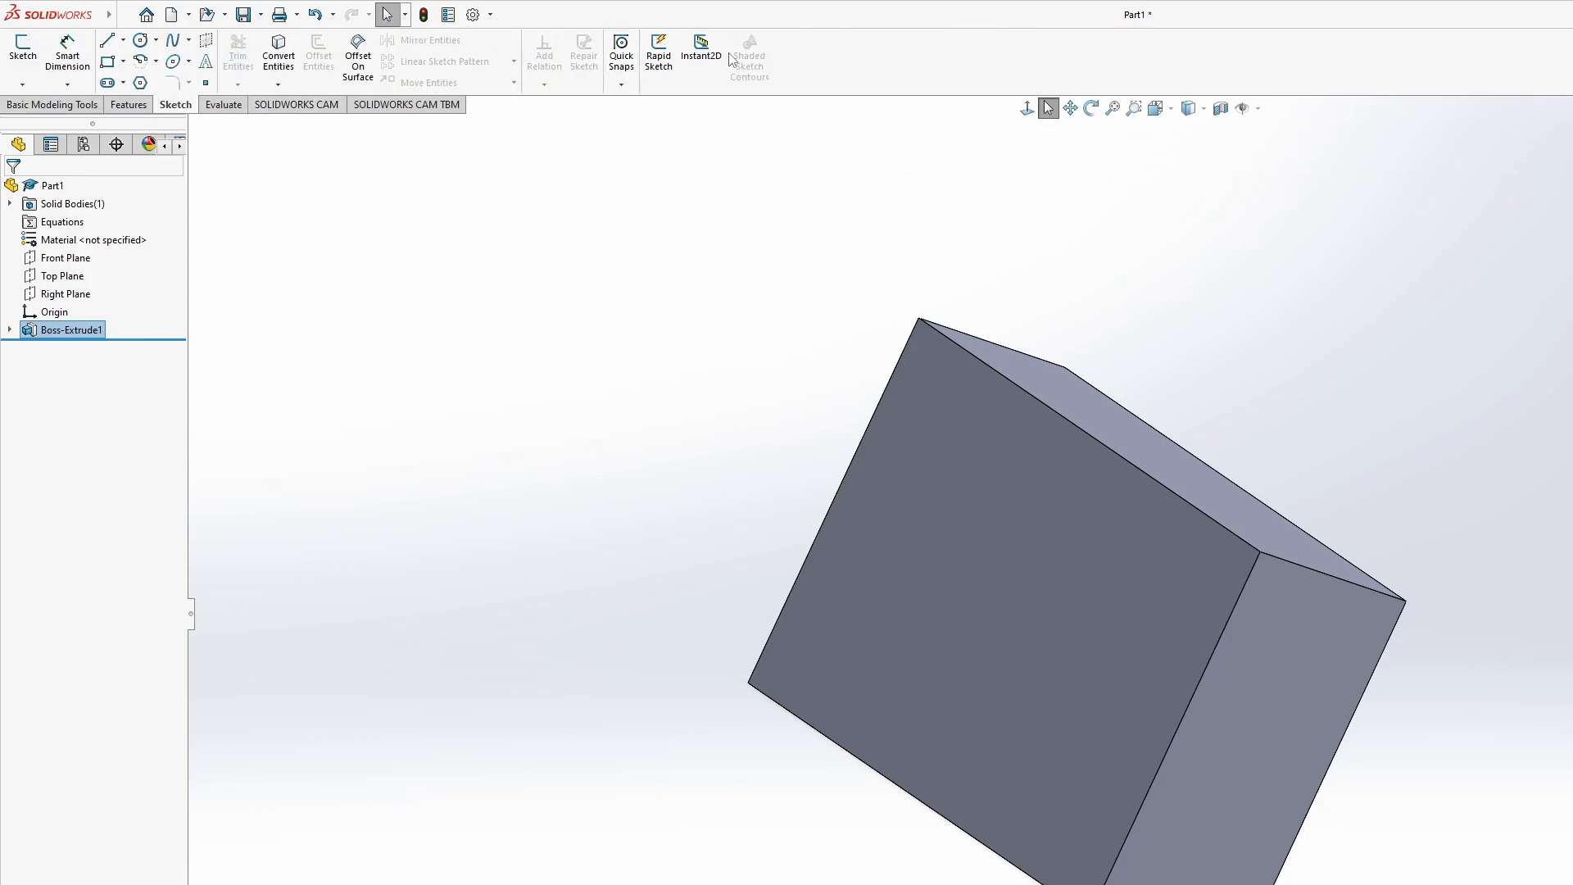
{"action": "left_click", "coordinate": [299, 105]}
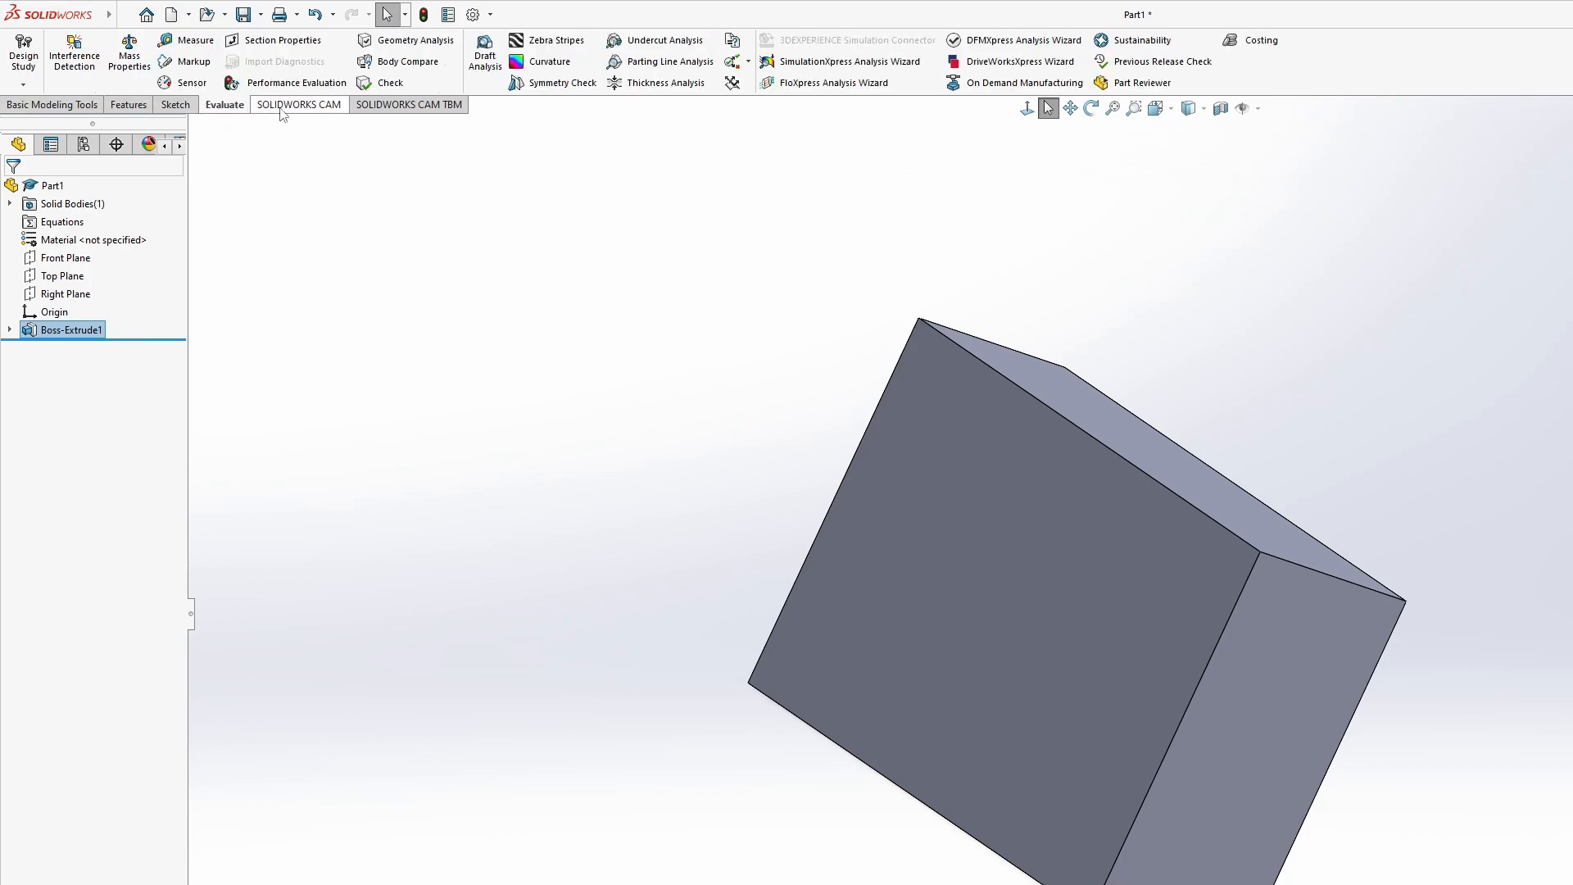
{"action": "left_click", "coordinate": [414, 105]}
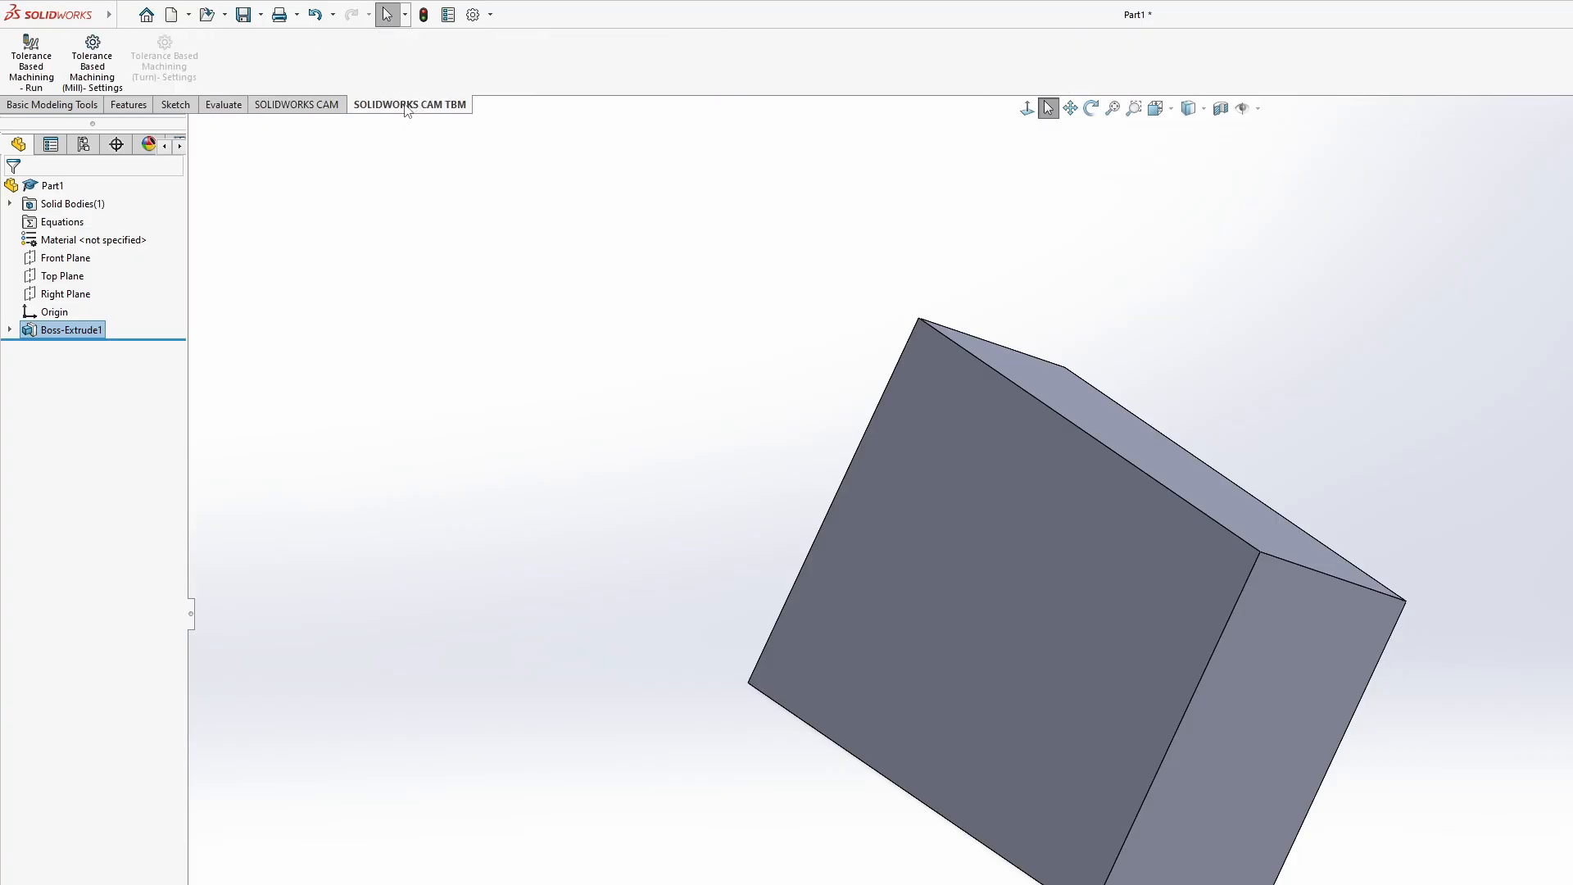
{"action": "left_click", "coordinate": [329, 107]}
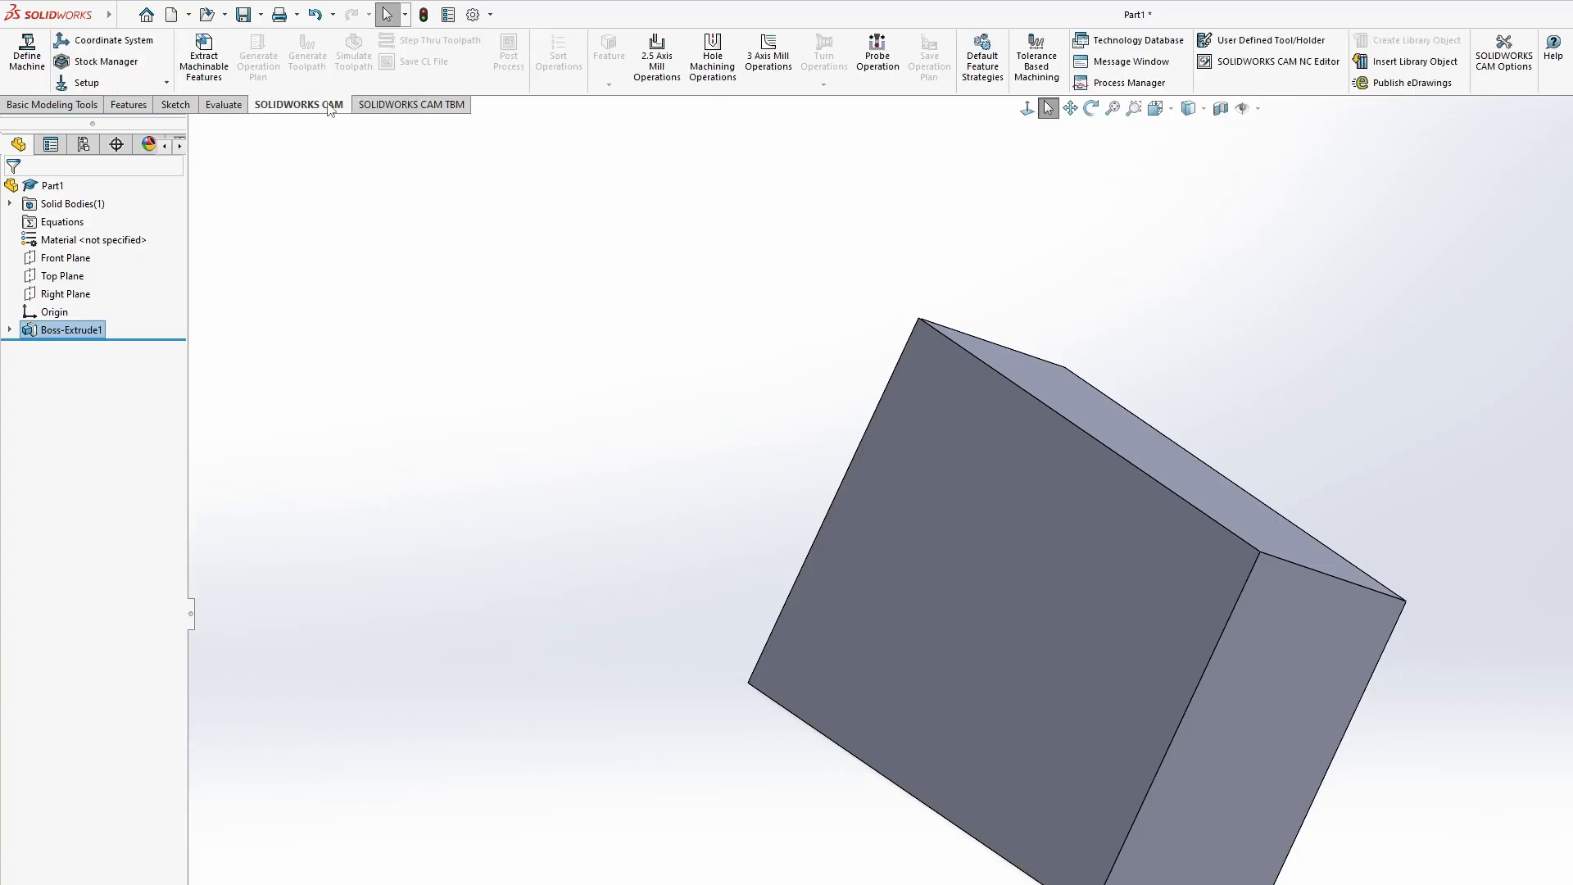
{"action": "left_click", "coordinate": [218, 105]}
{"action": "left_click", "coordinate": [196, 104]}
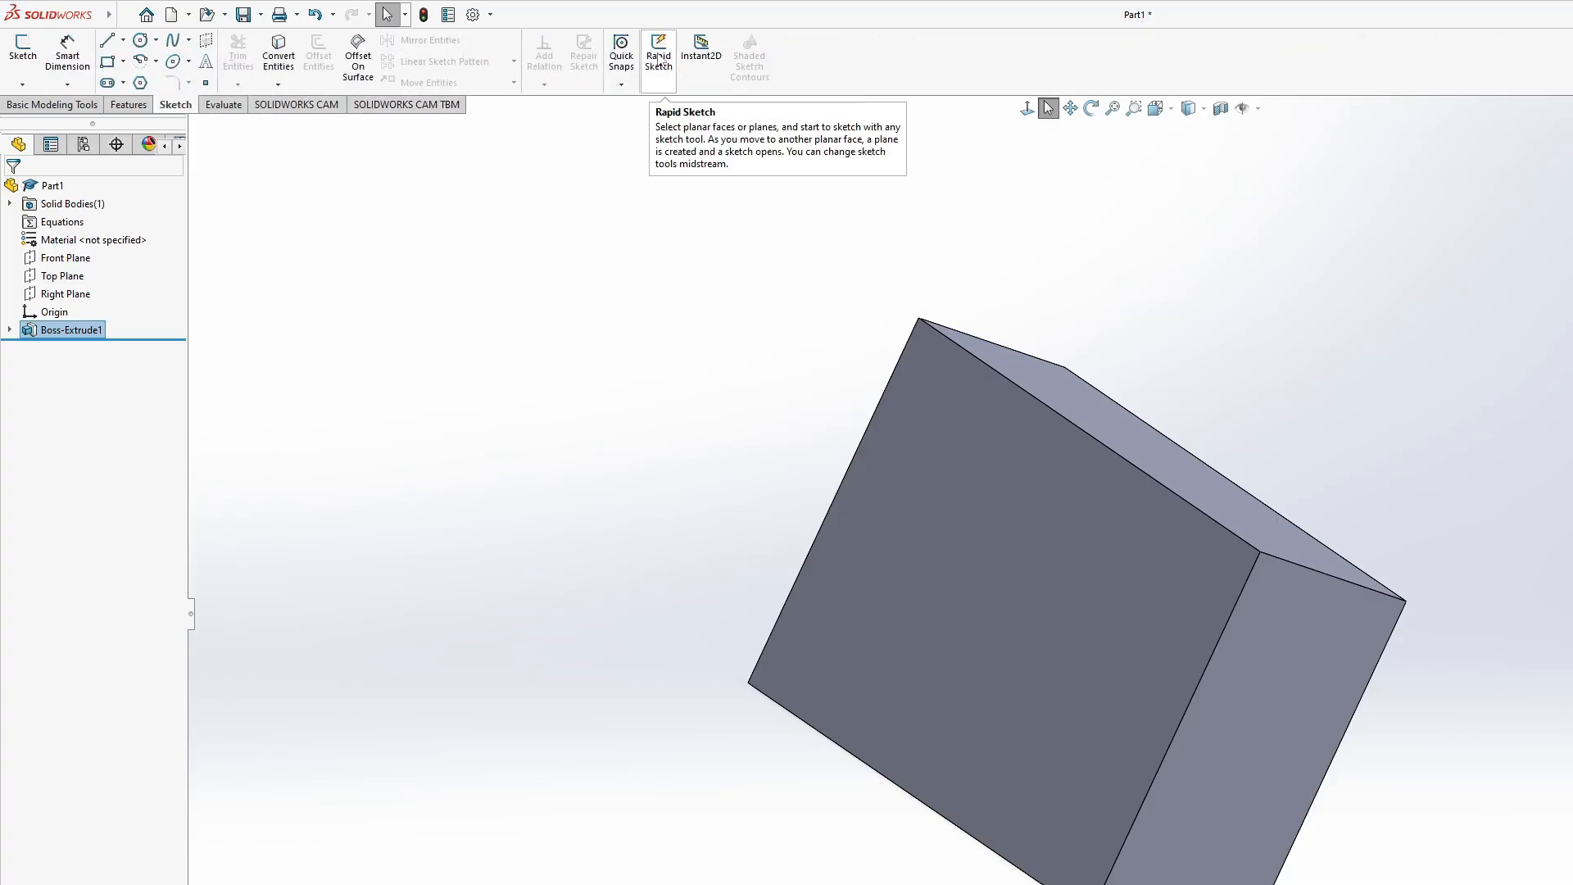
{"action": "left_click", "coordinate": [128, 105]}
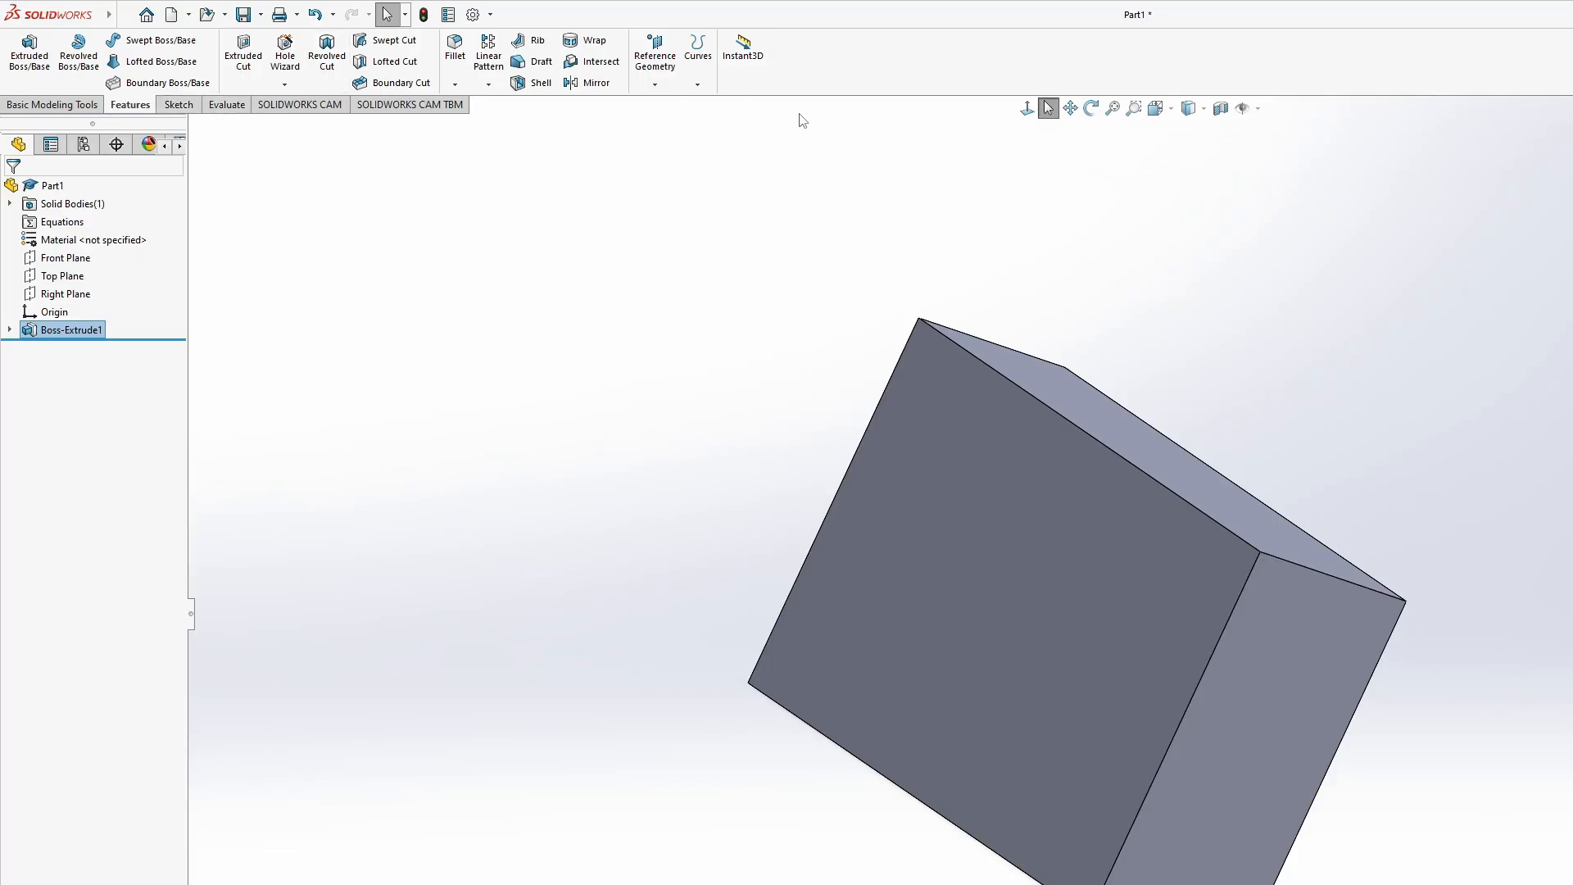
{"action": "left_click", "coordinate": [53, 105]}
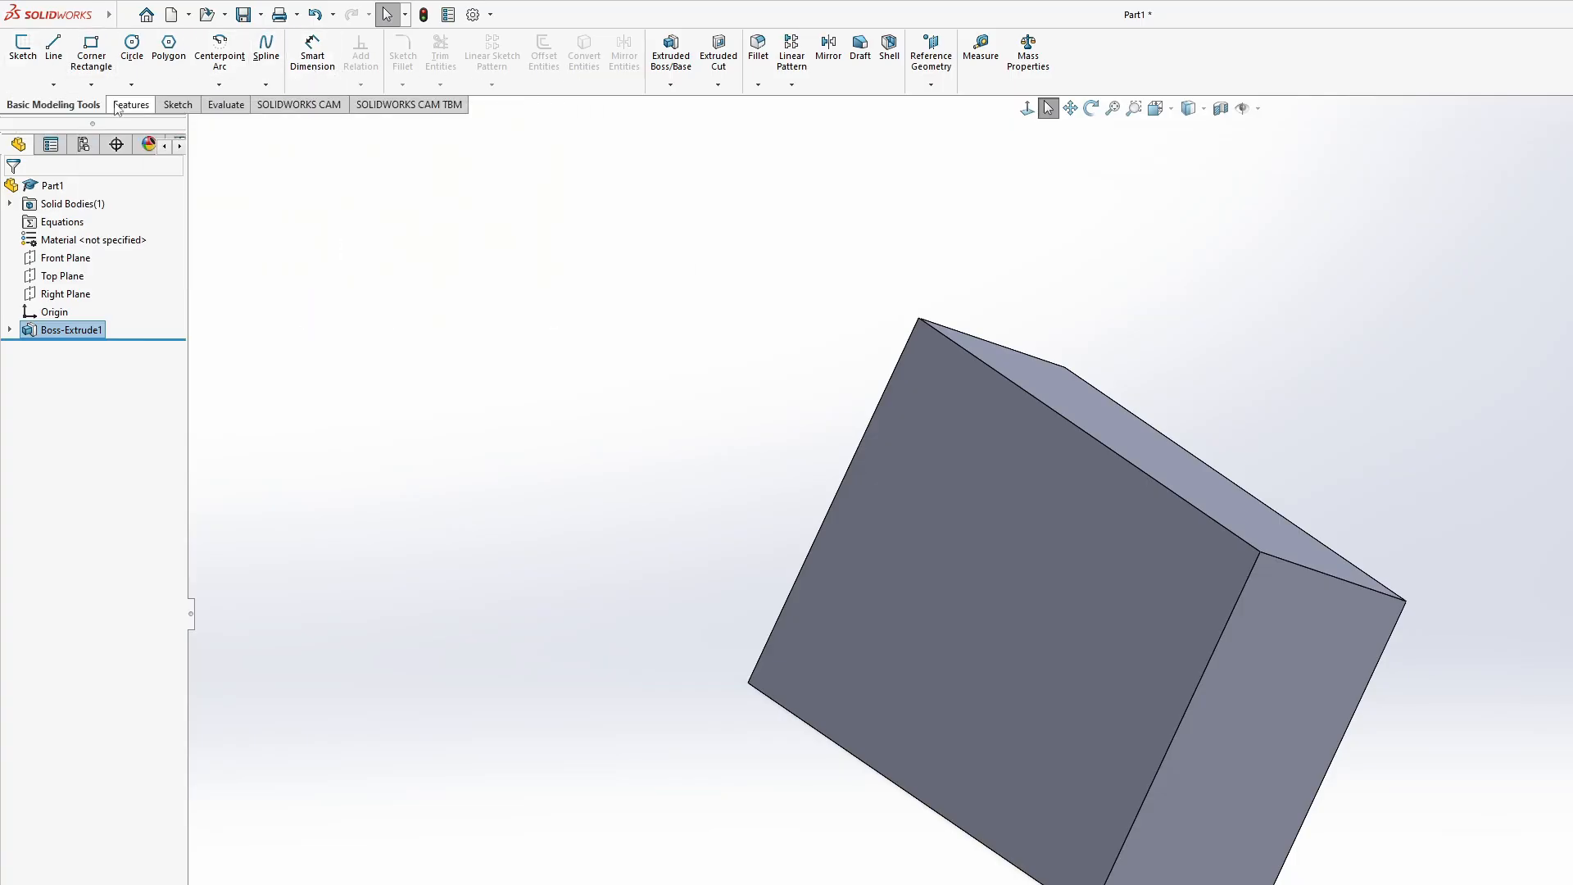
- Select the block's large rectangular face and examine its selection breadcrumbs alongside the basic modeling commands
{"action": "middle_click_drag", "start_coordinate": [1325, 487], "coordinate": [955, 588]}
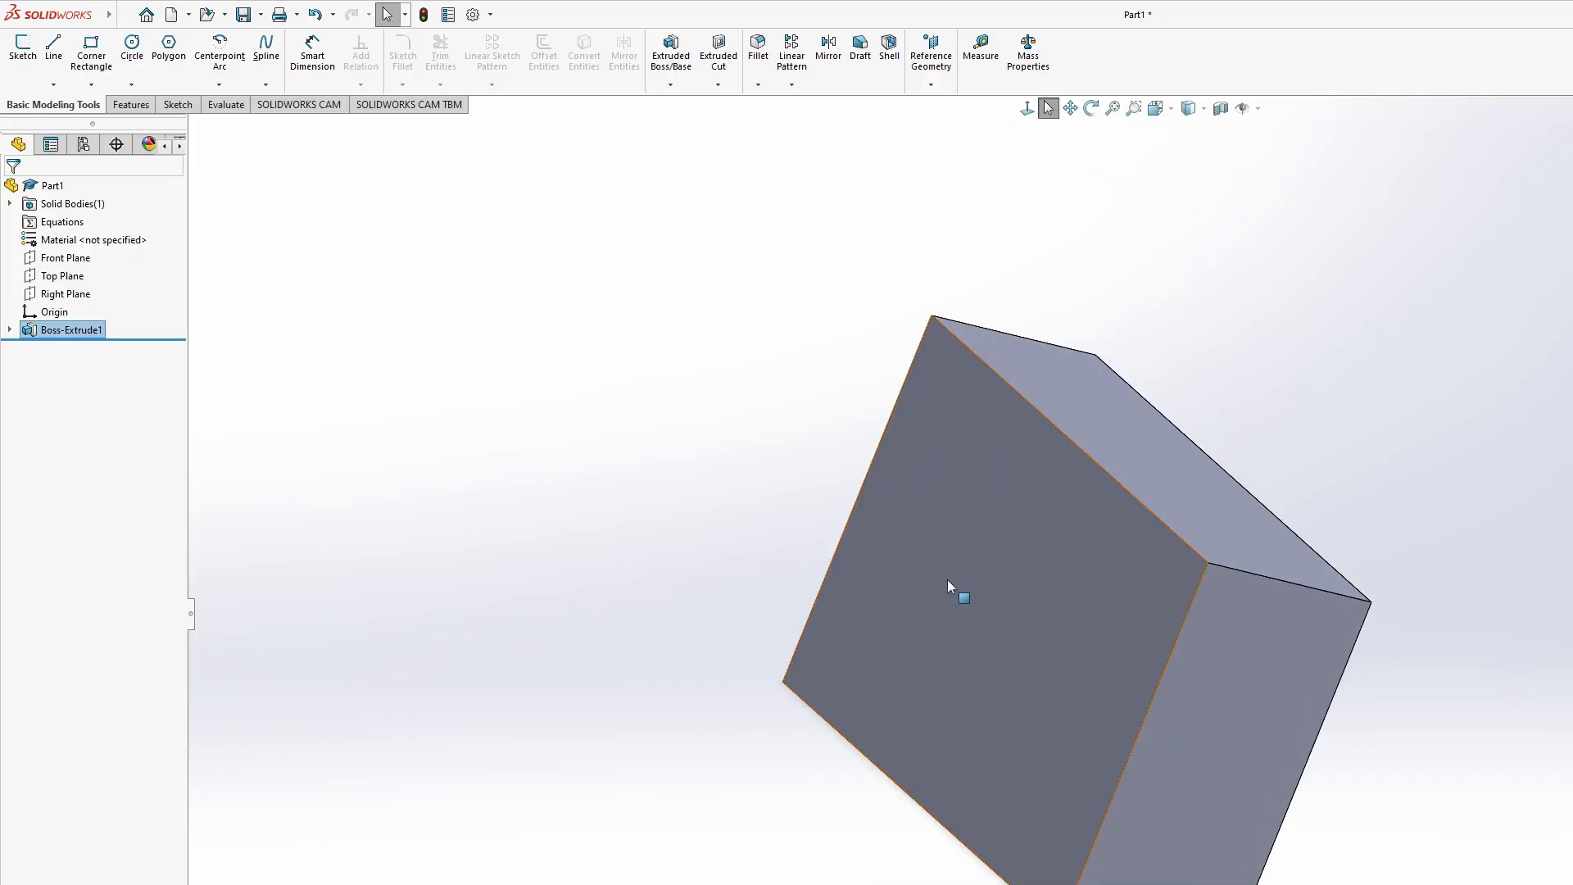
{"action": "right_click", "coordinate": [955, 587]}
{"action": "left_click", "coordinate": [1011, 567]}
{"action": "left_click", "coordinate": [1019, 566]}
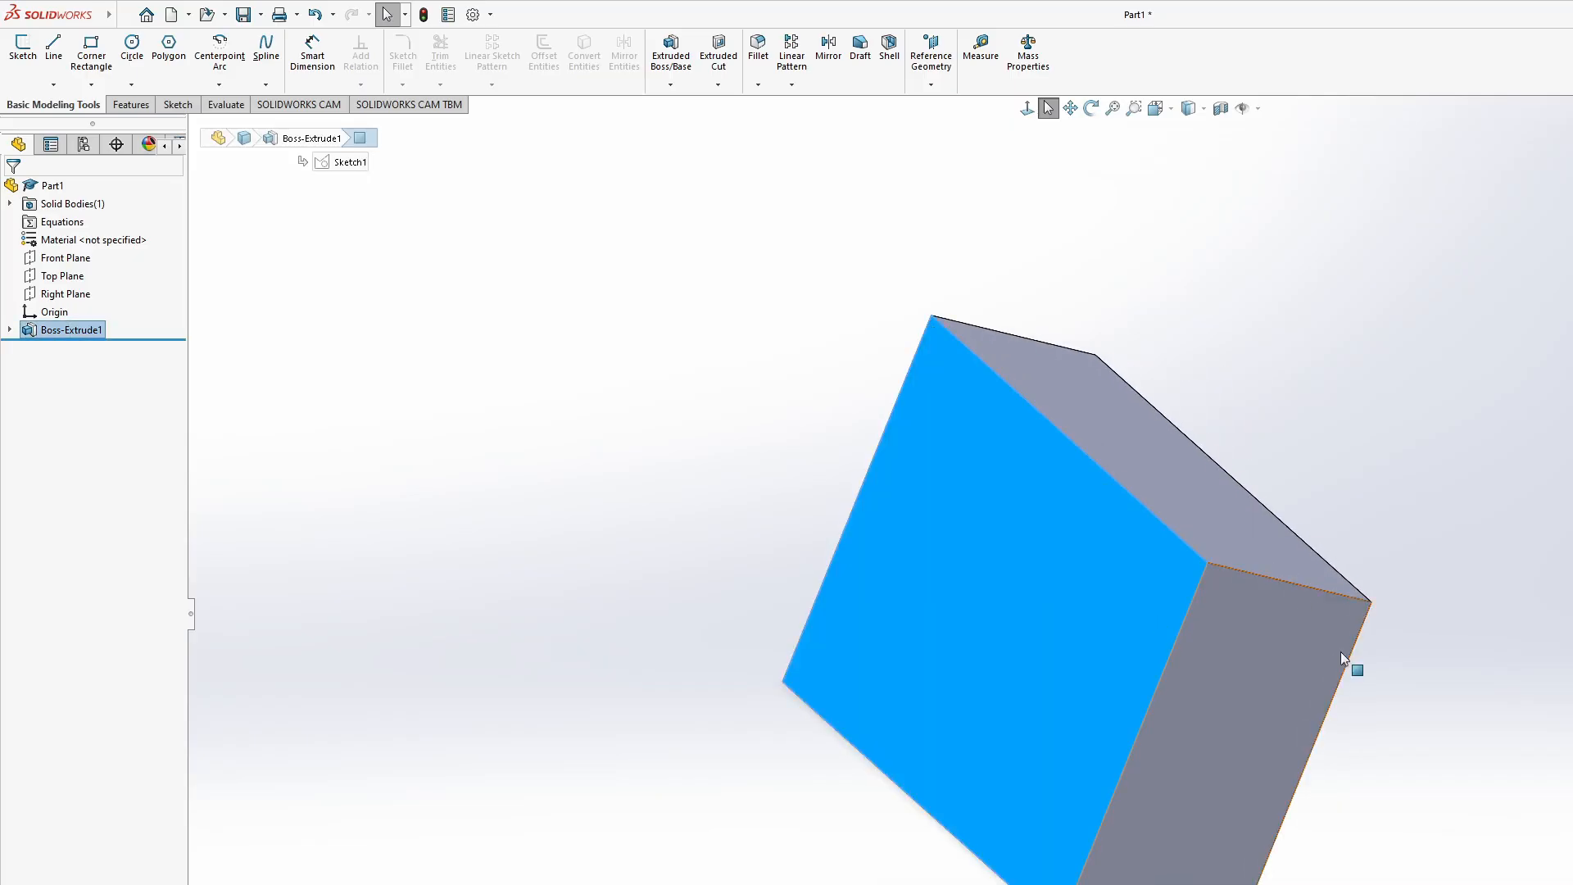
{"action": "middle_click_drag", "start_coordinate": [1352, 667], "coordinate": [1569, 557]}
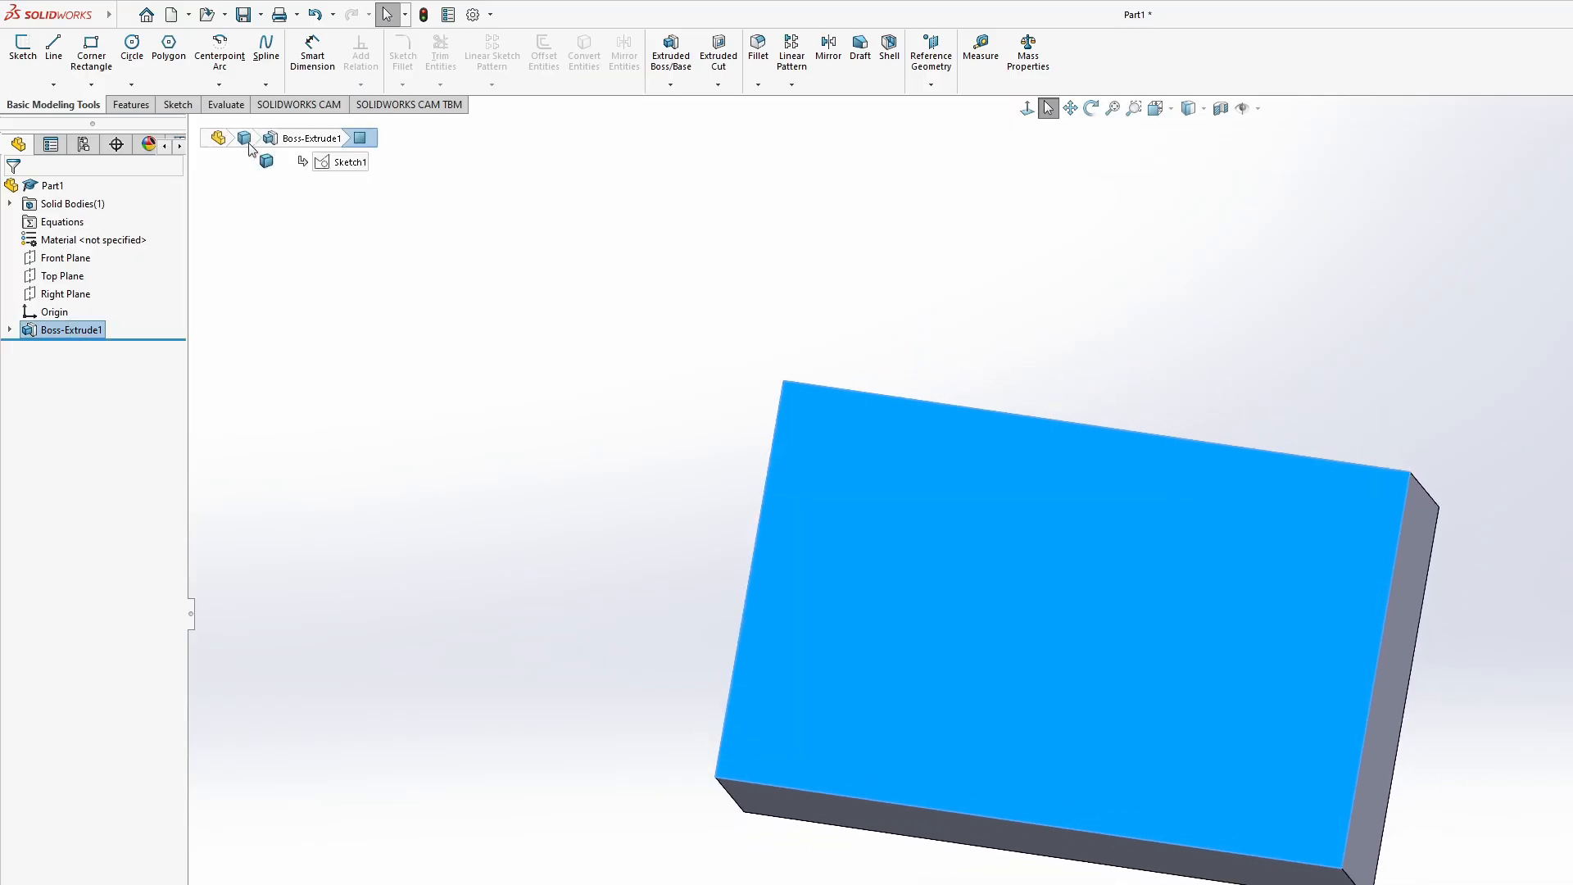
{"action": "middle_click_drag", "start_coordinate": [935, 225], "coordinate": [902, 303]}
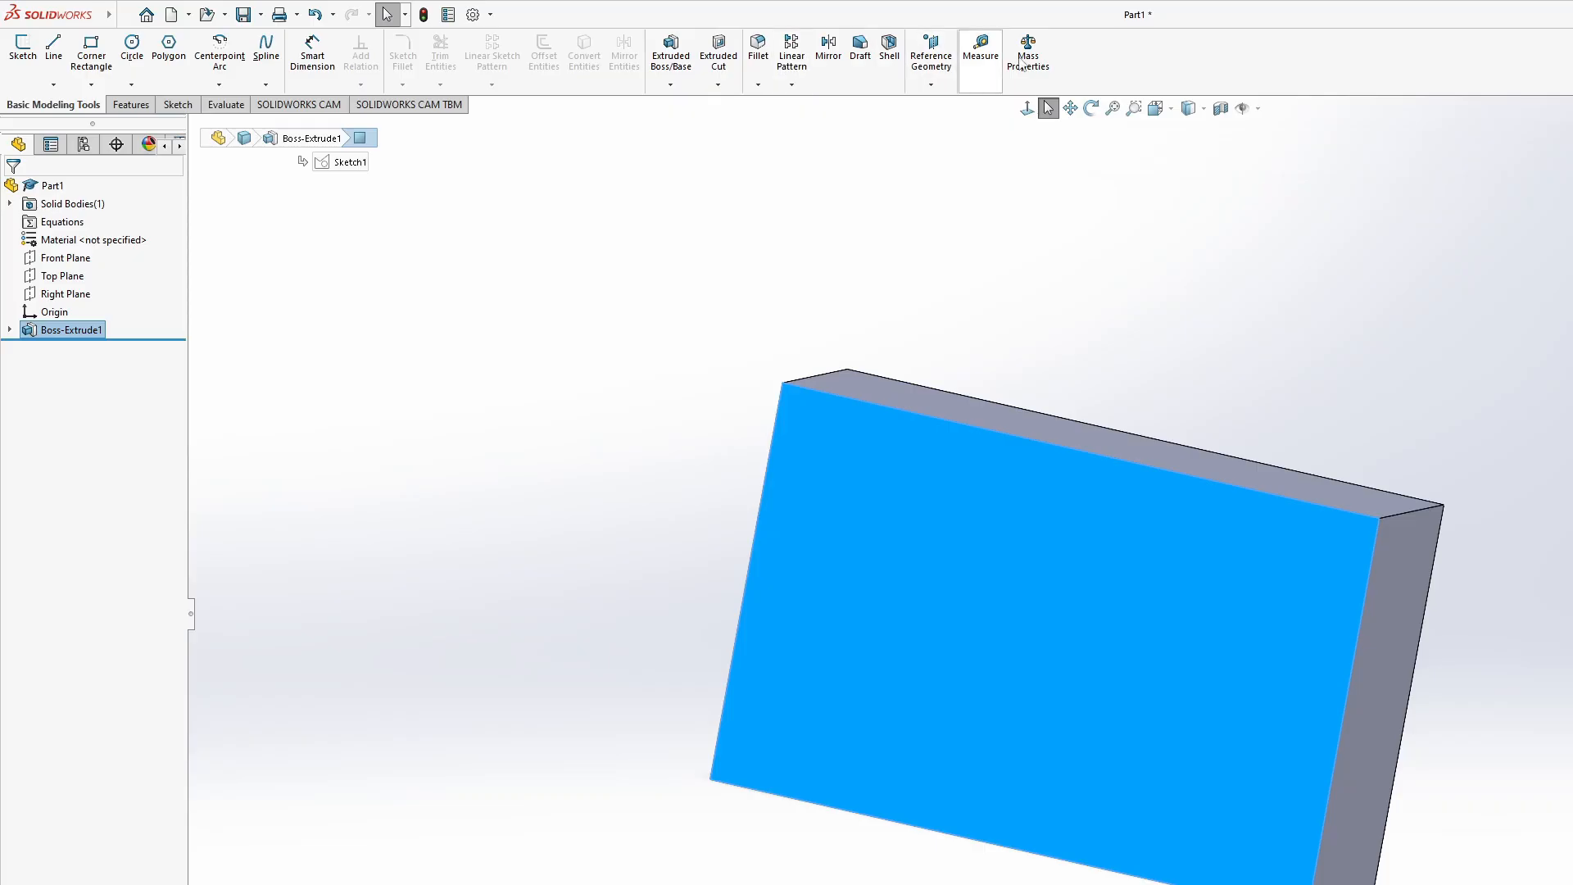
{"action": "middle_click_drag", "start_coordinate": [1527, 457], "coordinate": [1391, 418]}
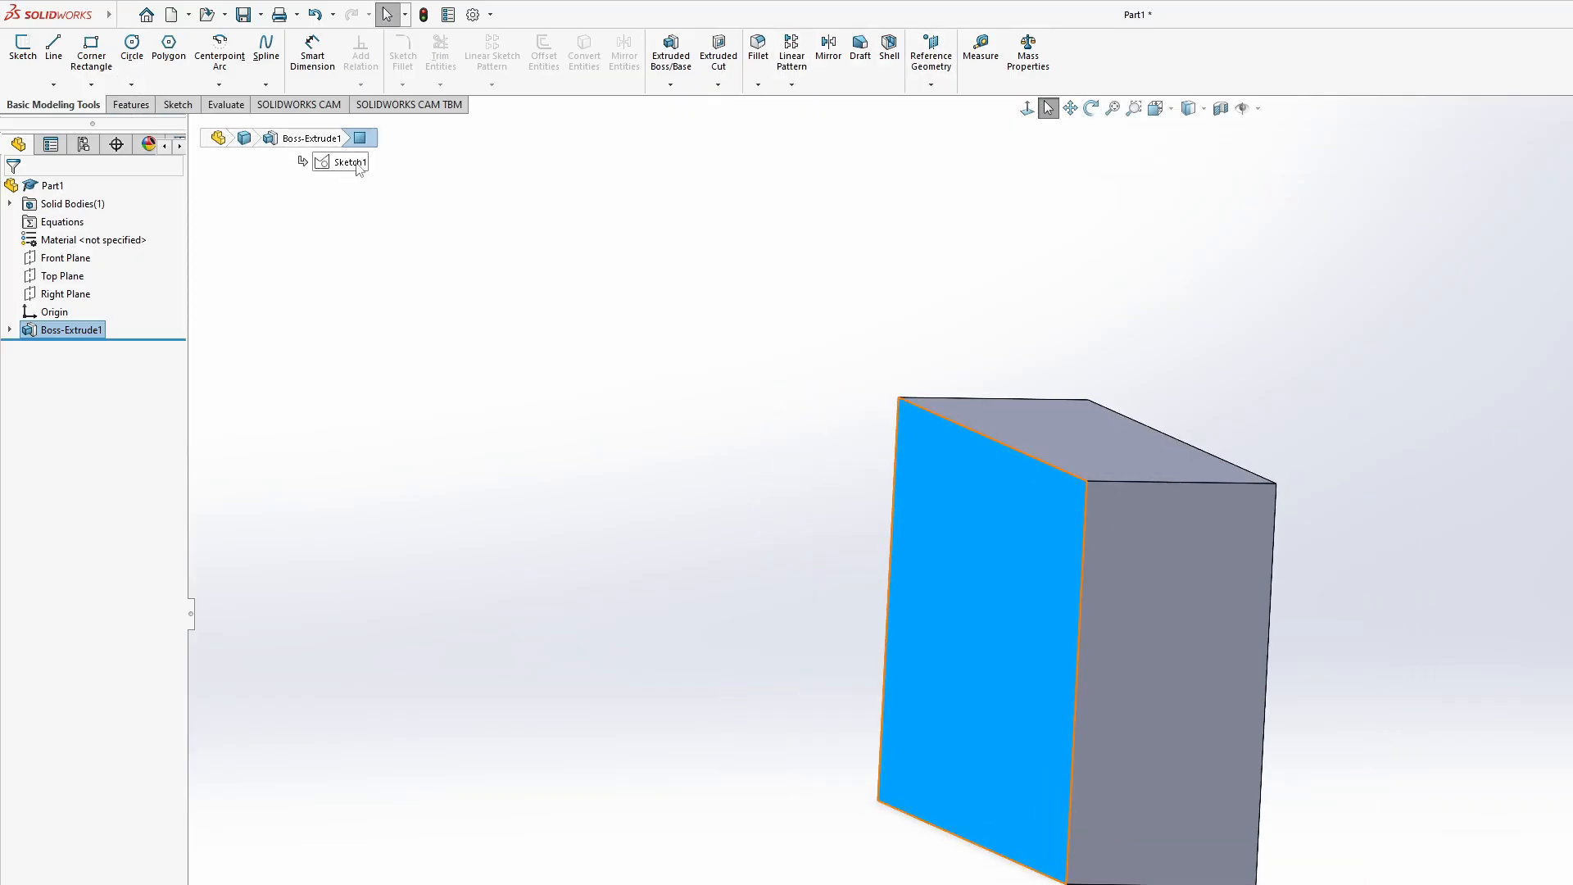
- Review the context commands available for the block's large face and the Features command set, viewing the block from several sides
{"action": "left_click", "coordinate": [131, 105]}
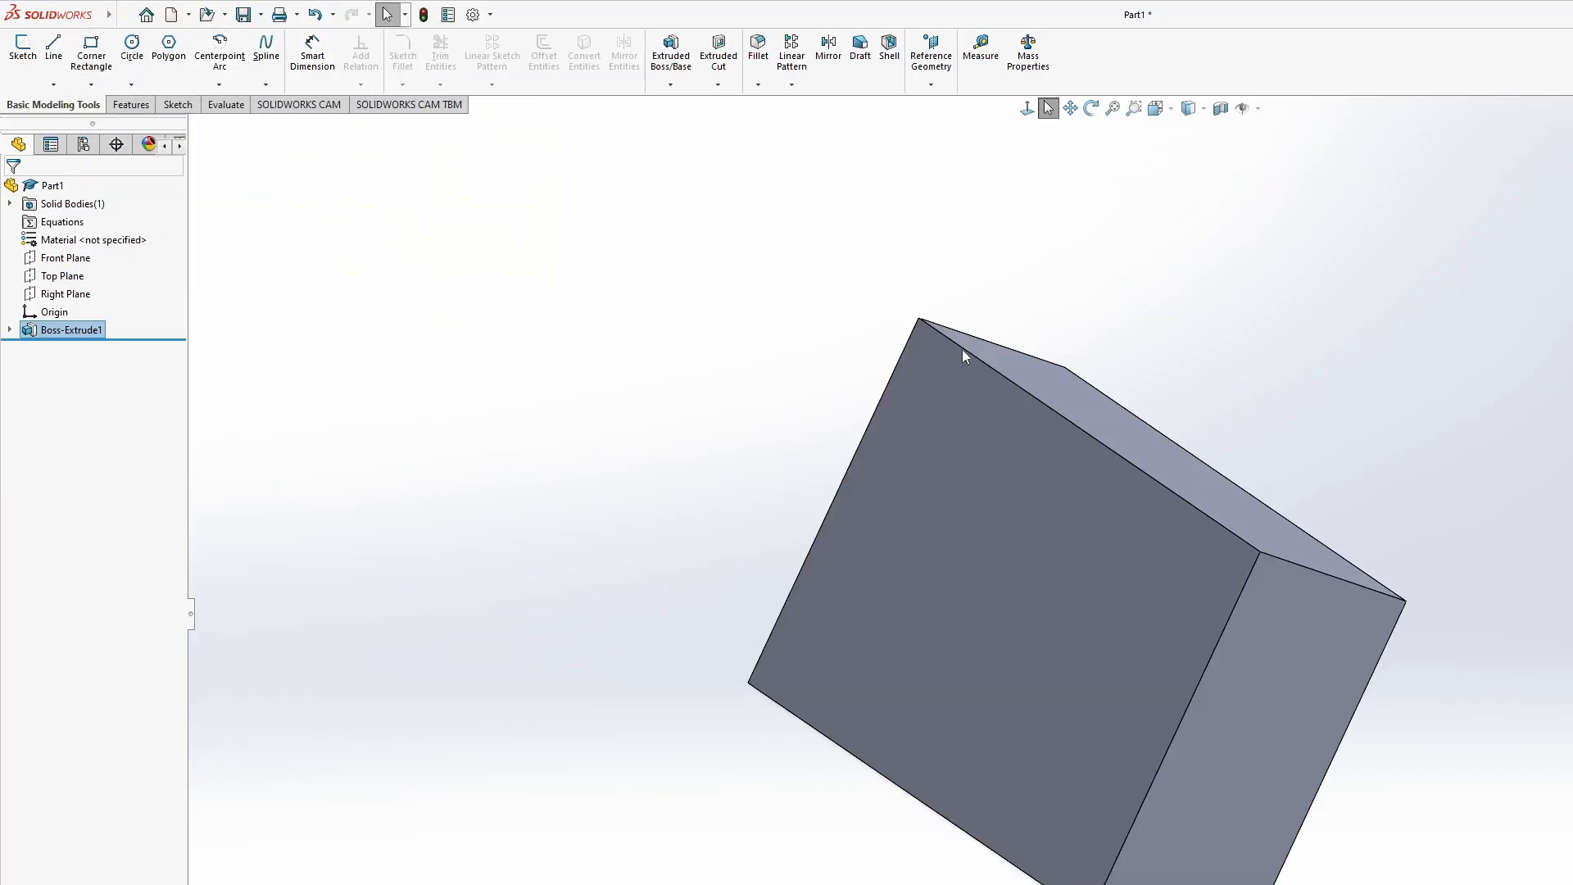
{"action": "middle_click_drag", "start_coordinate": [962, 349], "coordinate": [1075, 548]}
{"action": "right_click", "coordinate": [960, 594]}
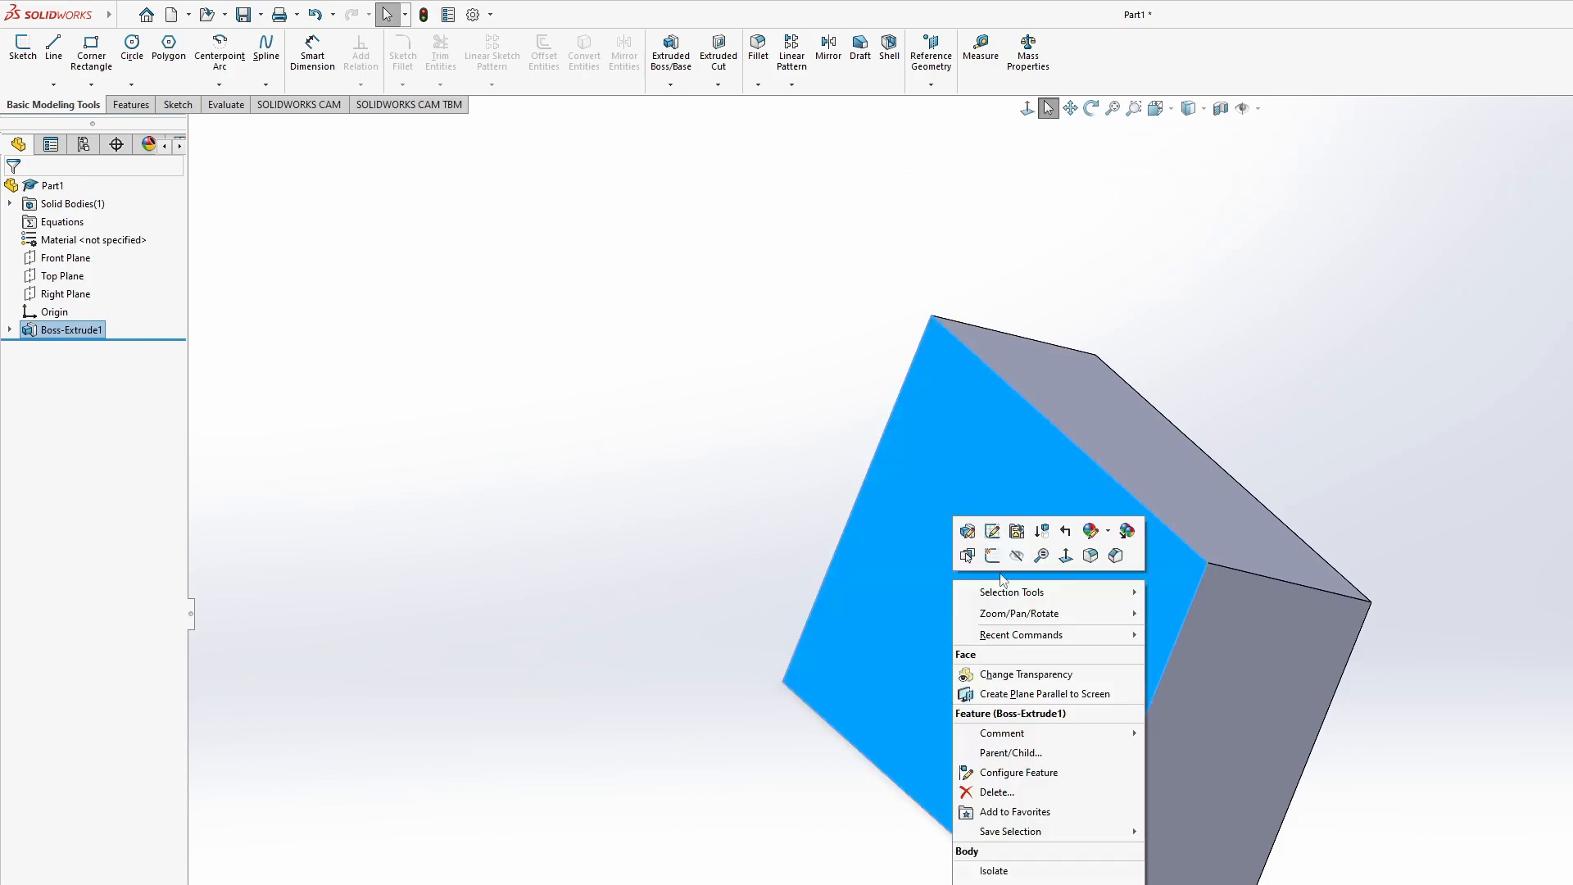
{"action": "key", "text": "Escape"}
{"action": "left_click", "coordinate": [1020, 565]}
{"action": "middle_click_drag", "start_coordinate": [1278, 573], "coordinate": [1557, 608]}
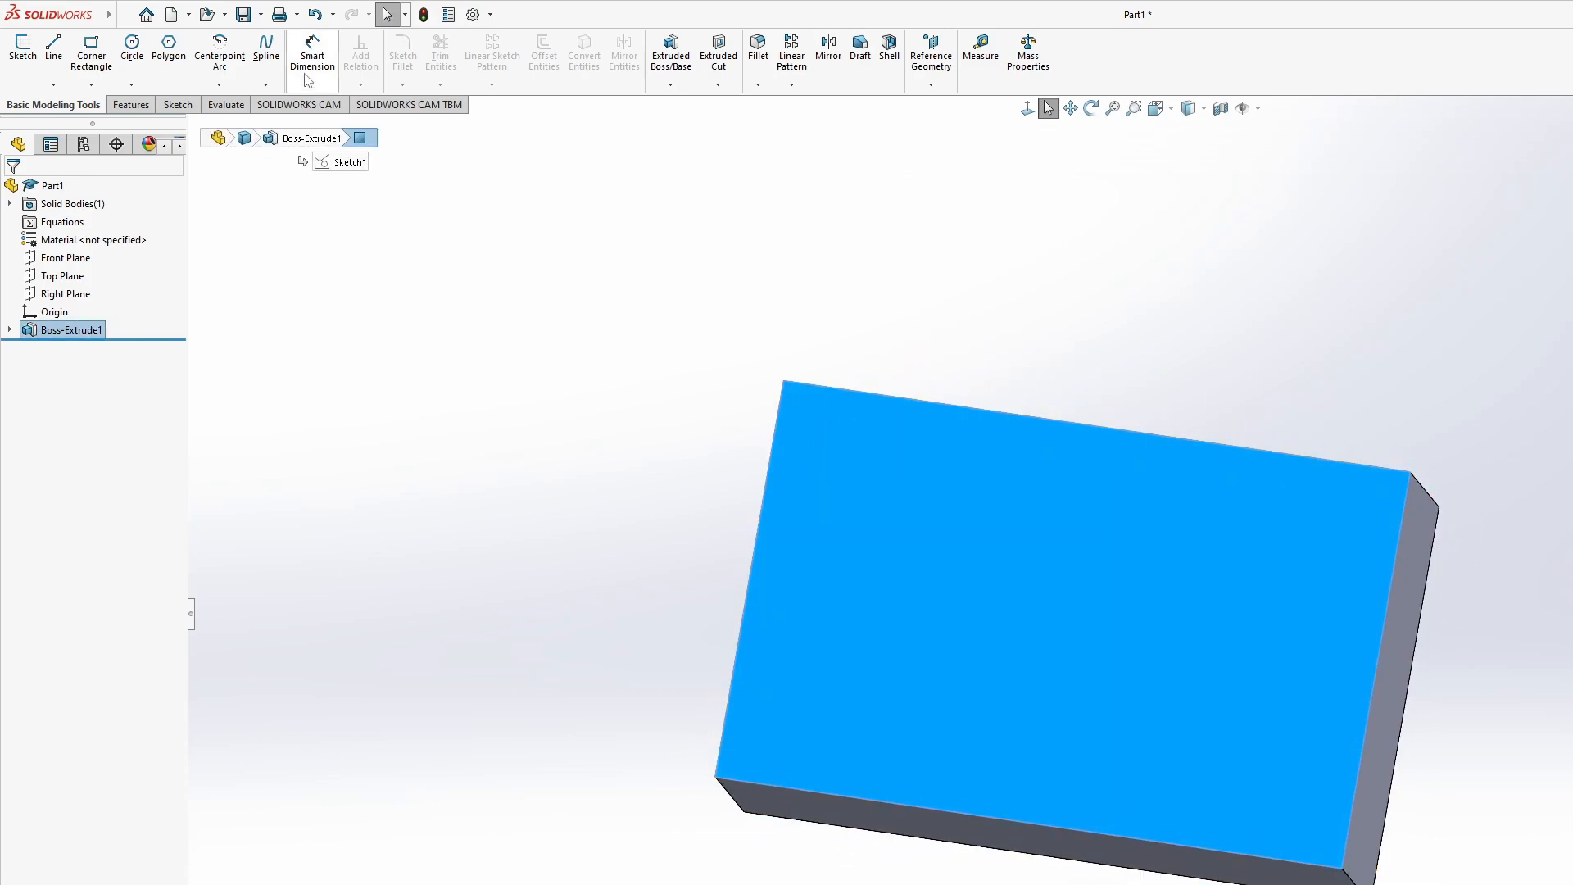
{"action": "middle_click_drag", "start_coordinate": [939, 249], "coordinate": [902, 302]}
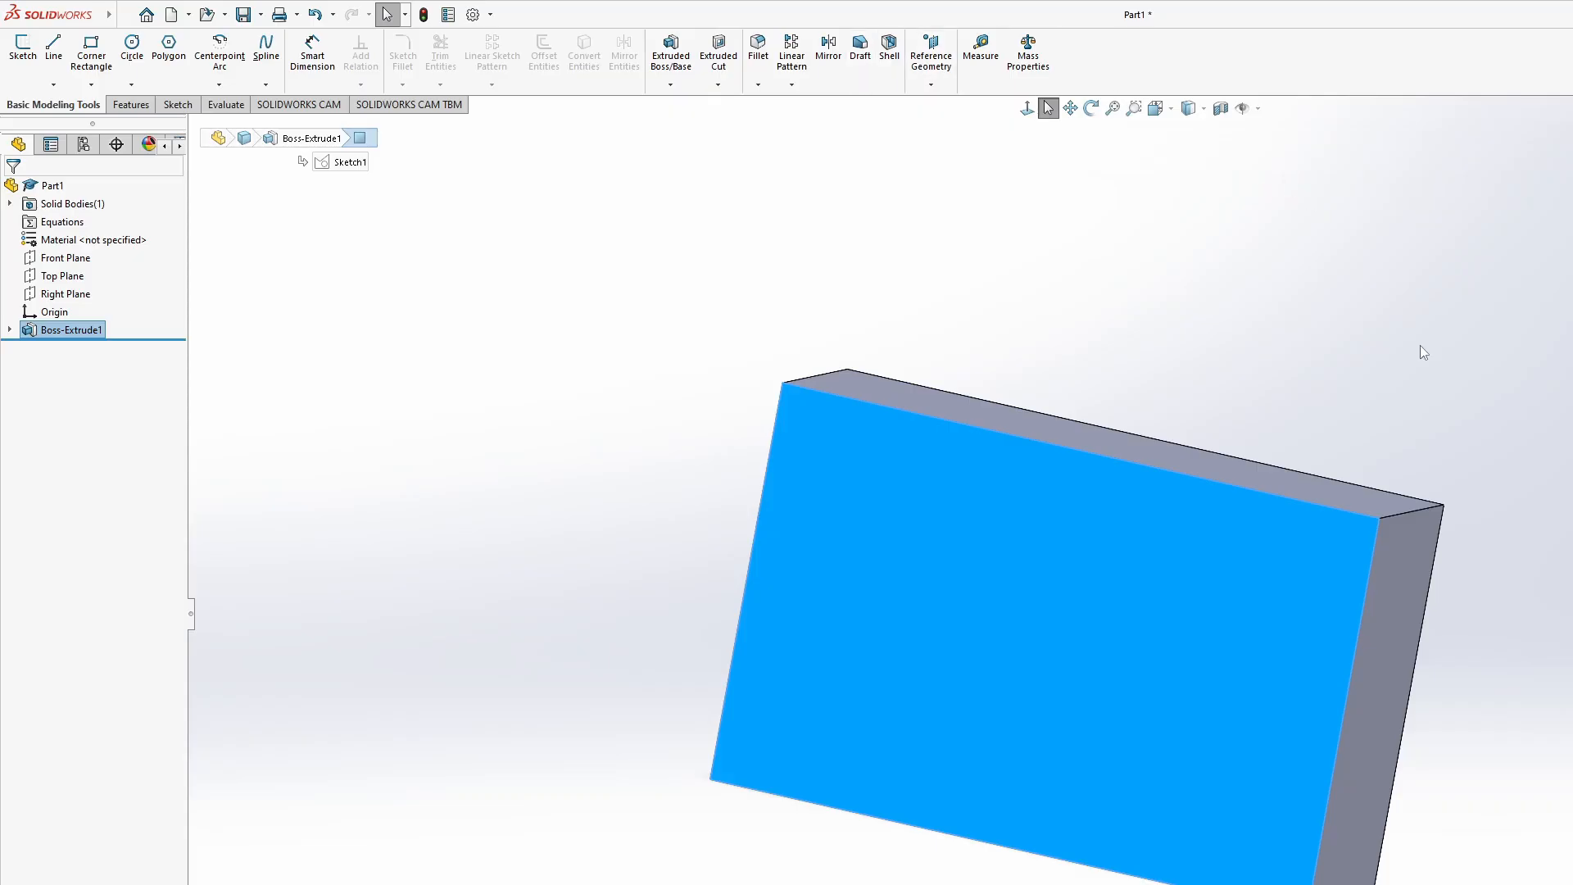
{"action": "middle_click_drag", "start_coordinate": [1419, 348], "coordinate": [1300, 544]}
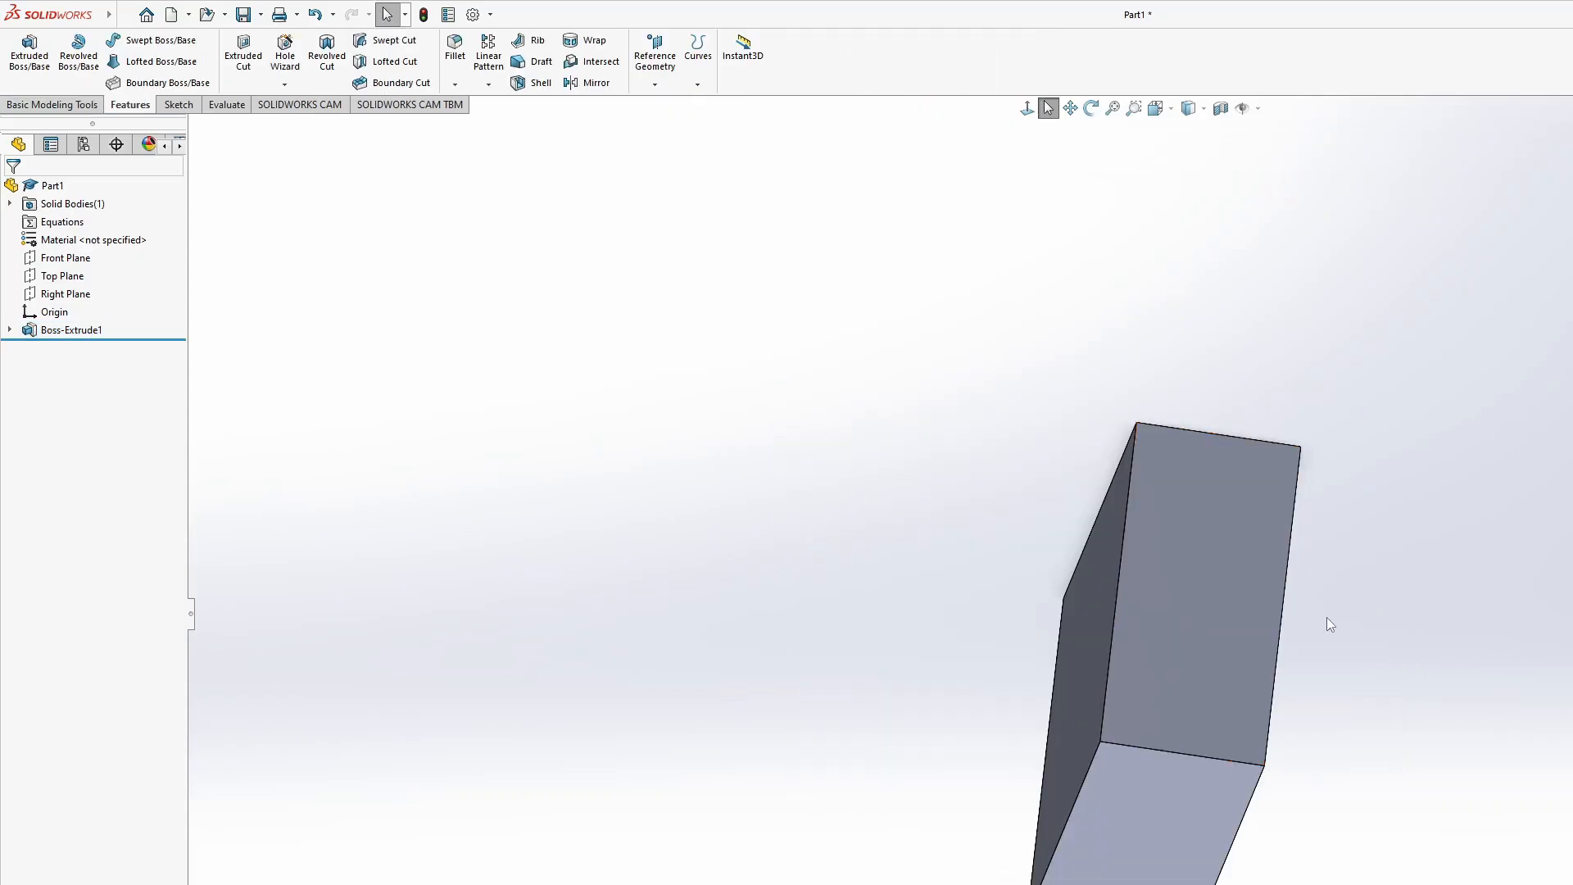
{"action": "middle_click_drag", "start_coordinate": [1300, 641], "coordinate": [774, 680]}
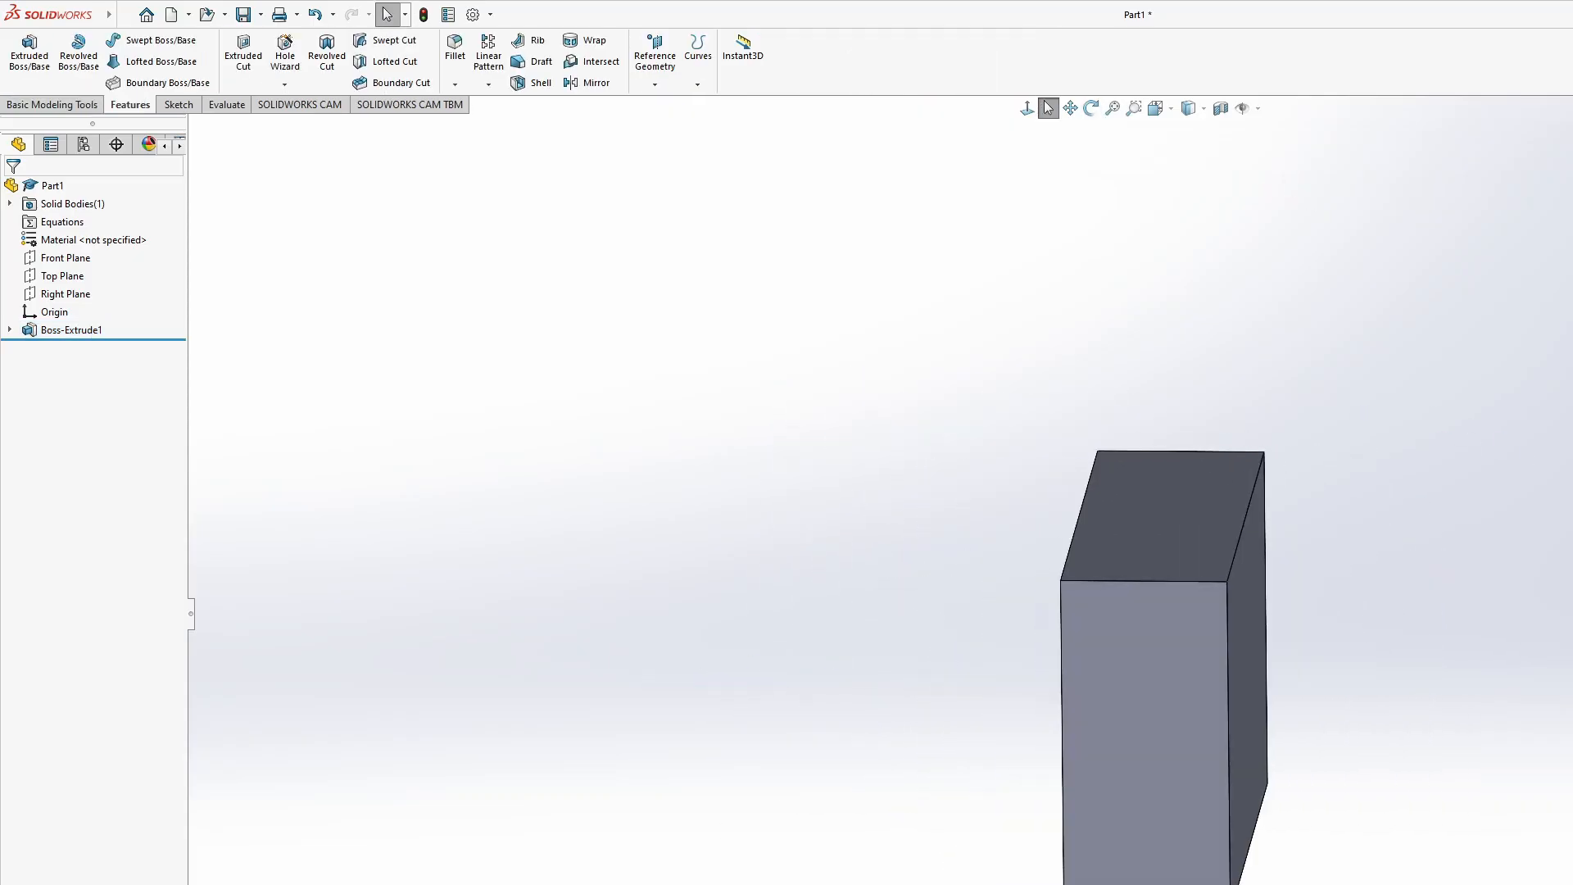